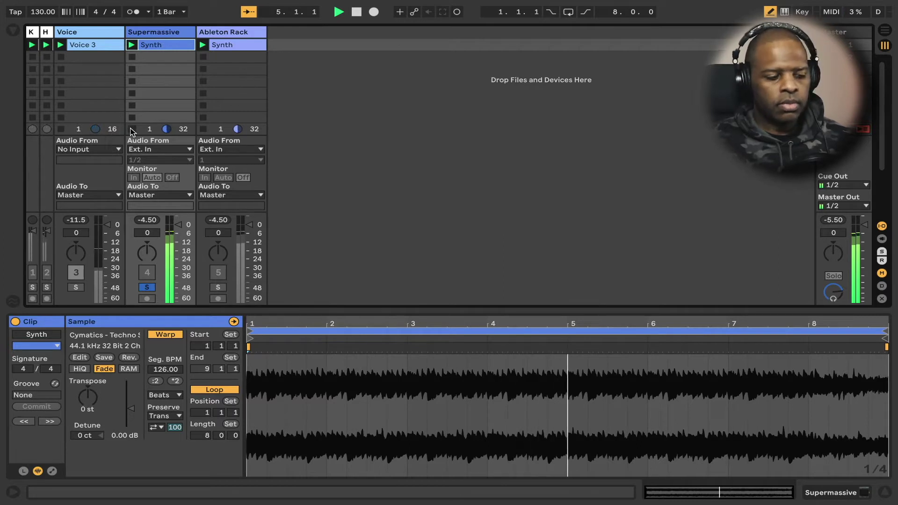
# Stop the Supermassive and Ableton Rack clips, and audition the Ableton Rack's Synth clip with its track soloed before stopping it
pyautogui.click(131, 128)
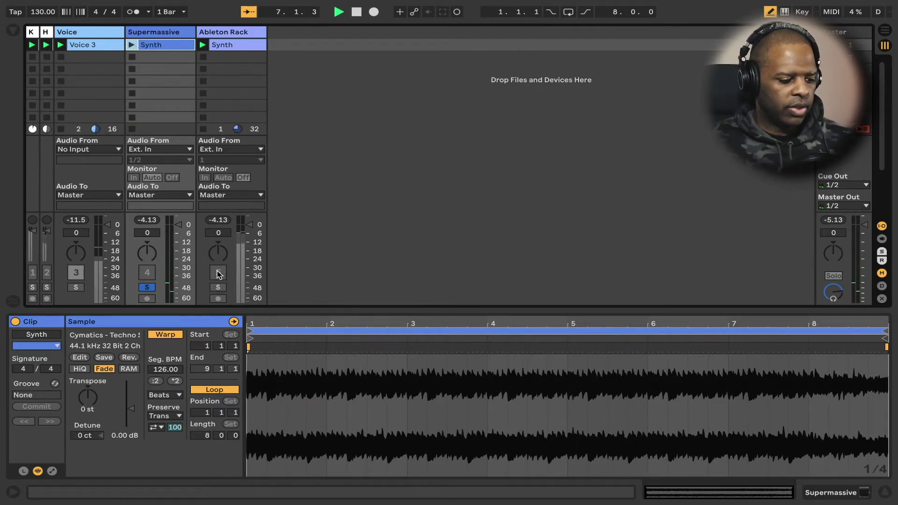
pyautogui.click(203, 129)
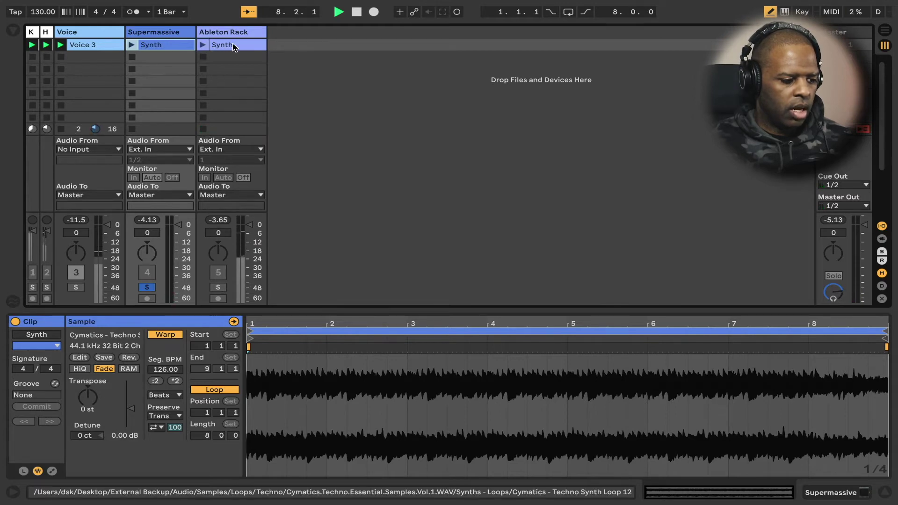
pyautogui.click(217, 287)
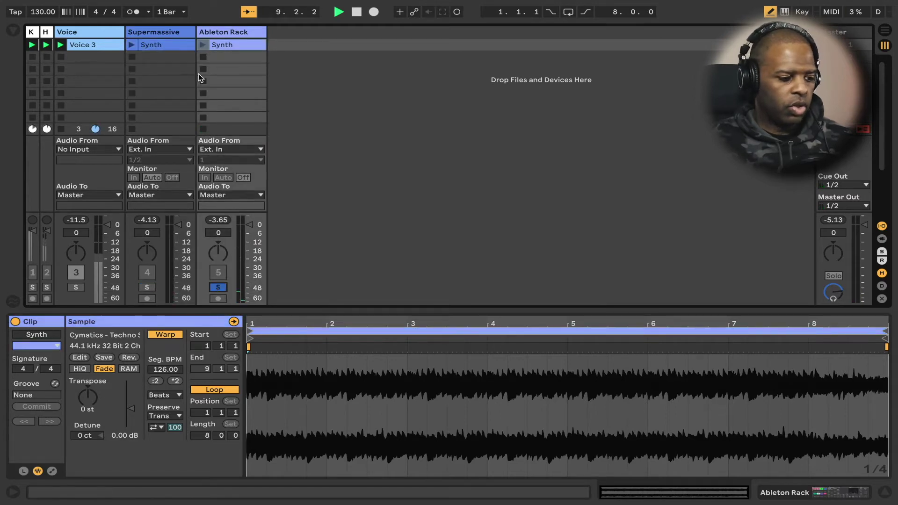
pyautogui.click(204, 44)
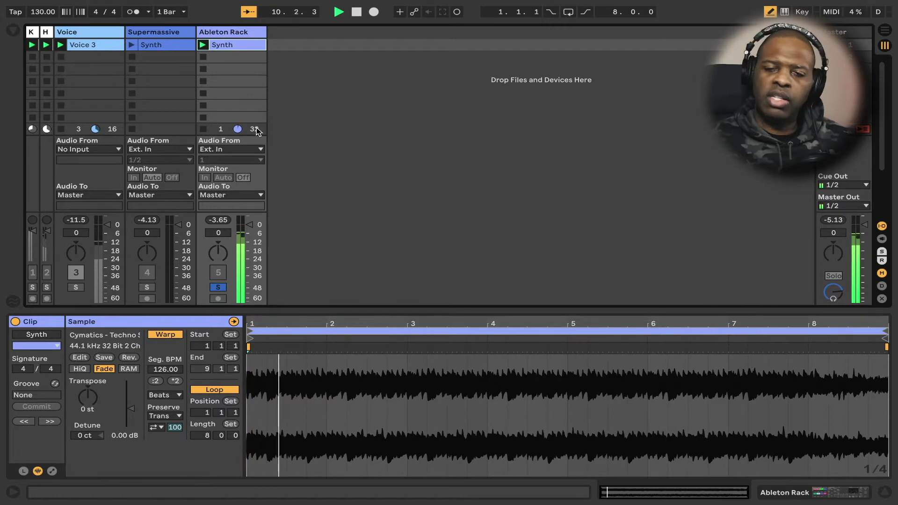
pyautogui.click(203, 129)
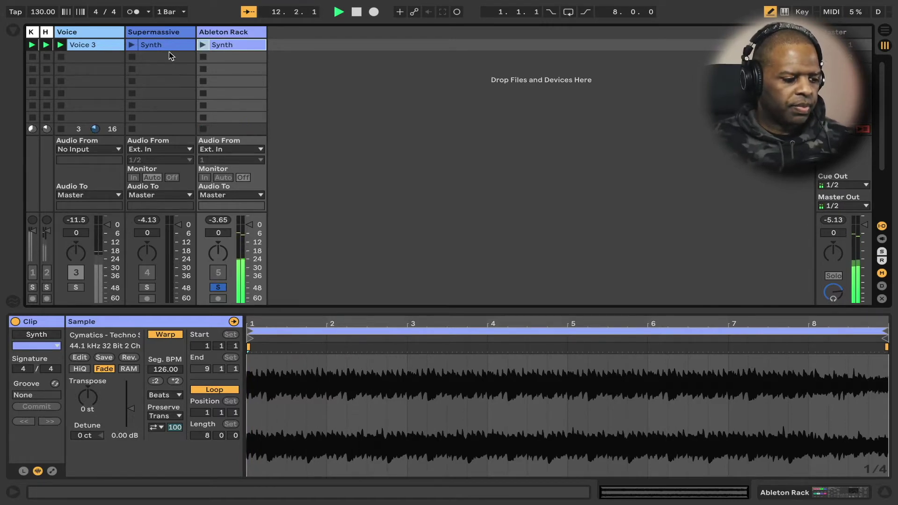
# Open the PaulXStretch effect on the Voice track and load the Voice 3 clip into its waveform area
pyautogui.click(223, 31)
pyautogui.click(112, 32)
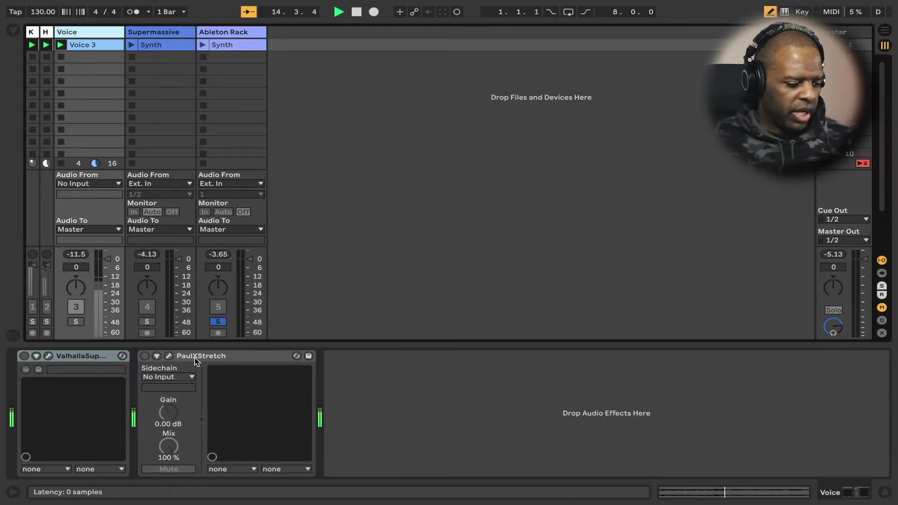
pyautogui.click(169, 358)
pyautogui.click(169, 359)
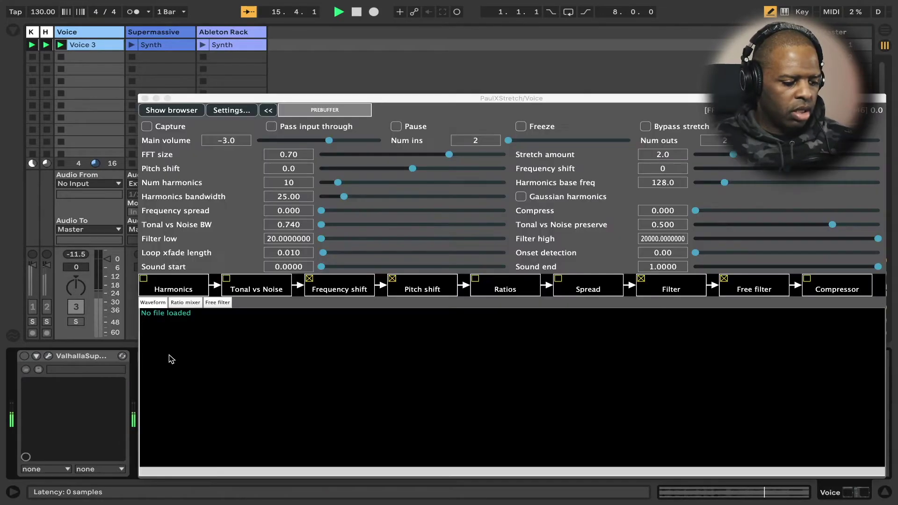
pyautogui.moveTo(391, 97); pyautogui.dragTo(397, 27)
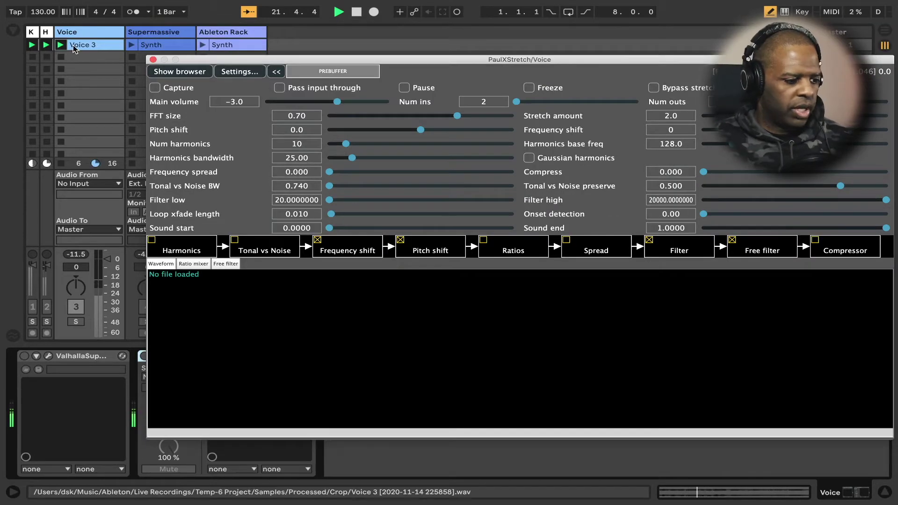
pyautogui.moveTo(73, 45); pyautogui.dragTo(333, 331)
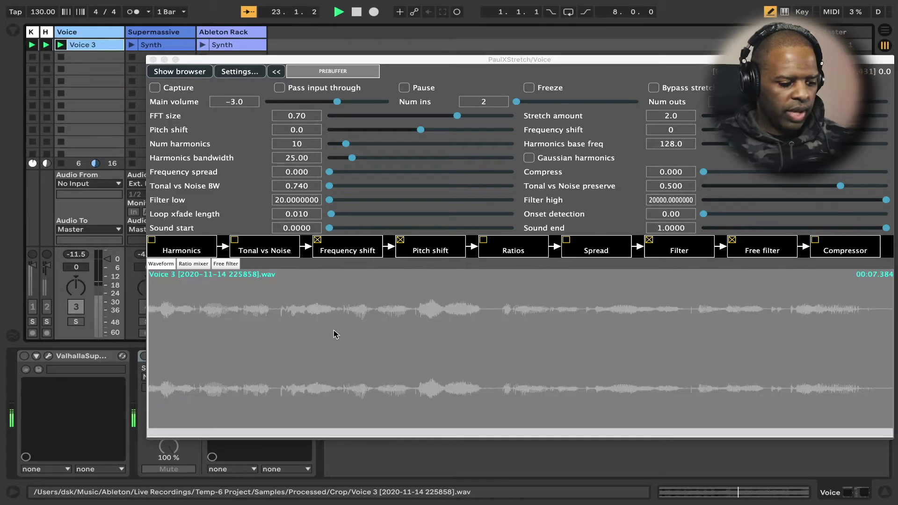
# Audition the Voice track through PaulXStretch in solo, unsolo it, and set the stretch amount to 10
pyautogui.click(76, 322)
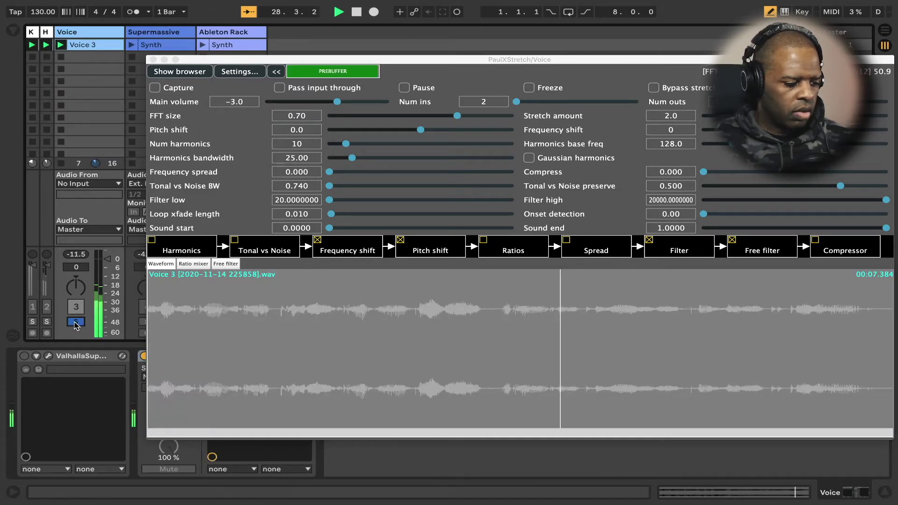
pyautogui.click(76, 322)
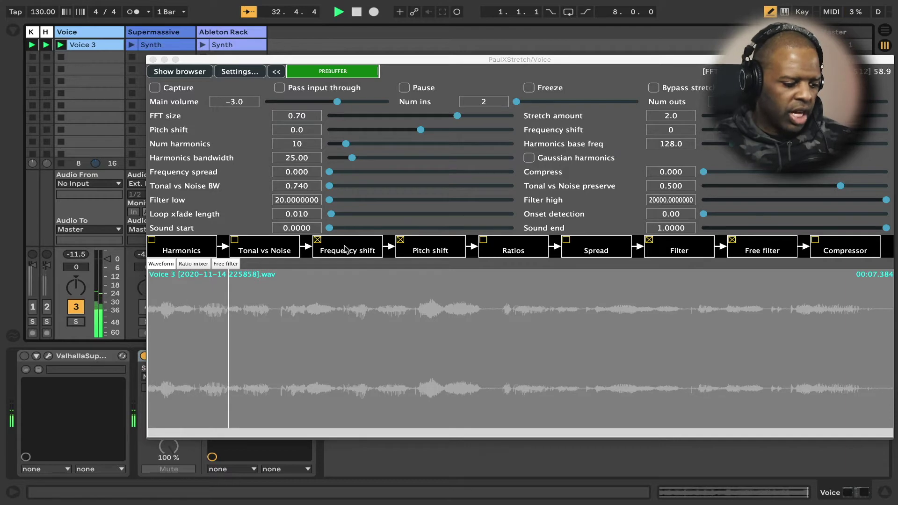
pyautogui.click(663, 115)
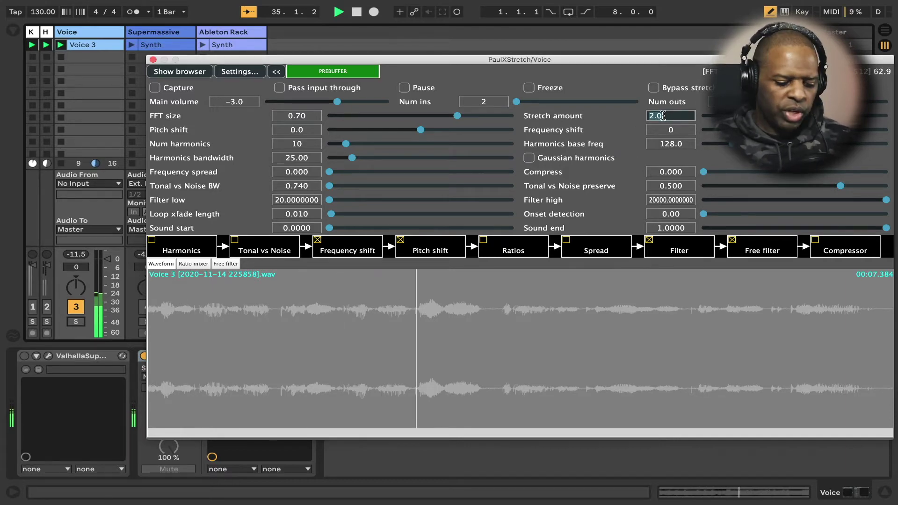
pyautogui.write('10')
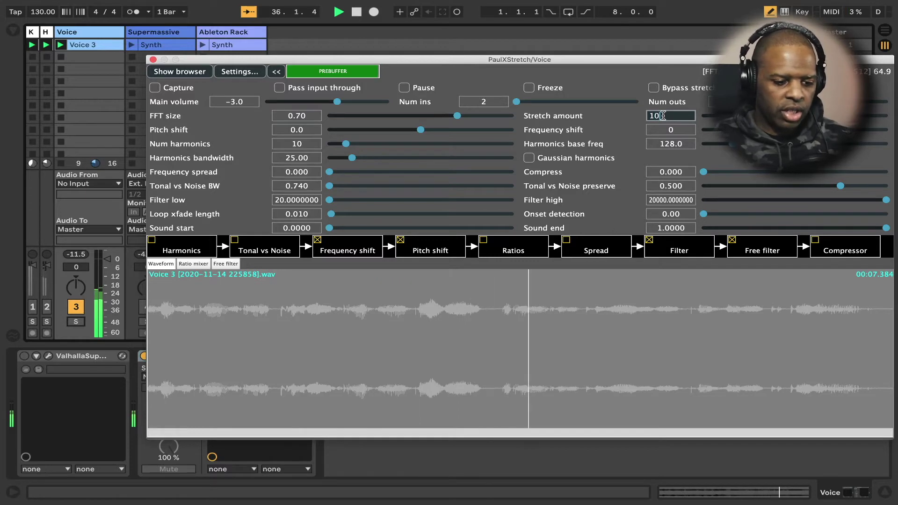
pyautogui.press('Return')
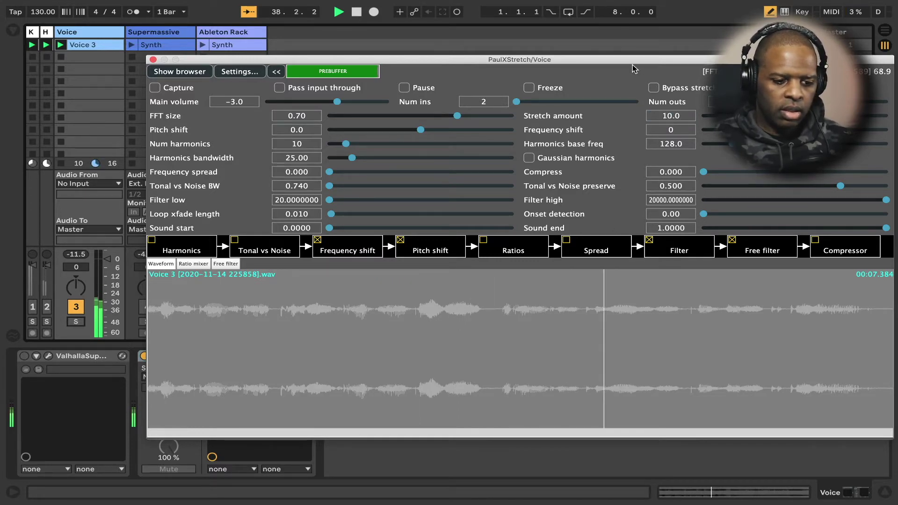
pyautogui.moveTo(624, 60); pyautogui.dragTo(626, 33)
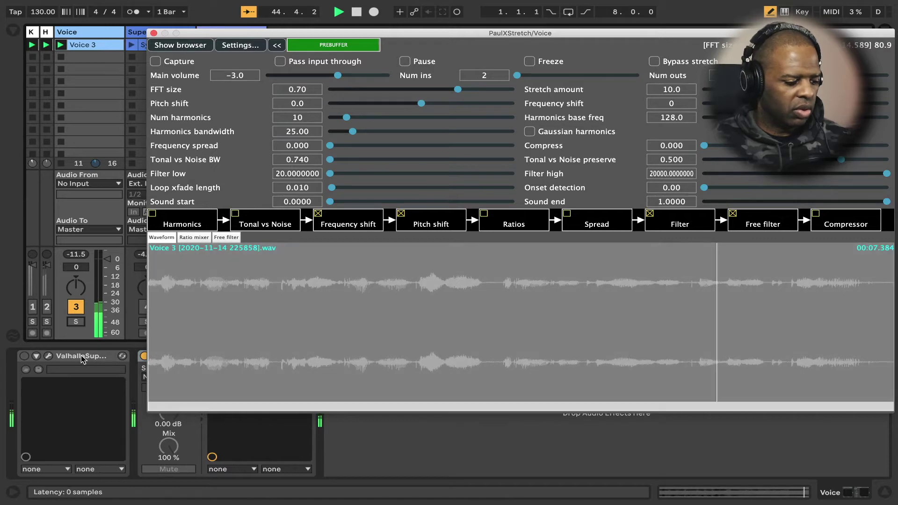
# Try to move ValhallaSupermassive after PaulXStretch in the Voice track's device chain
pyautogui.moveTo(223, 33); pyautogui.dragTo(414, 20)
pyautogui.moveTo(82, 357); pyautogui.dragTo(229, 373)
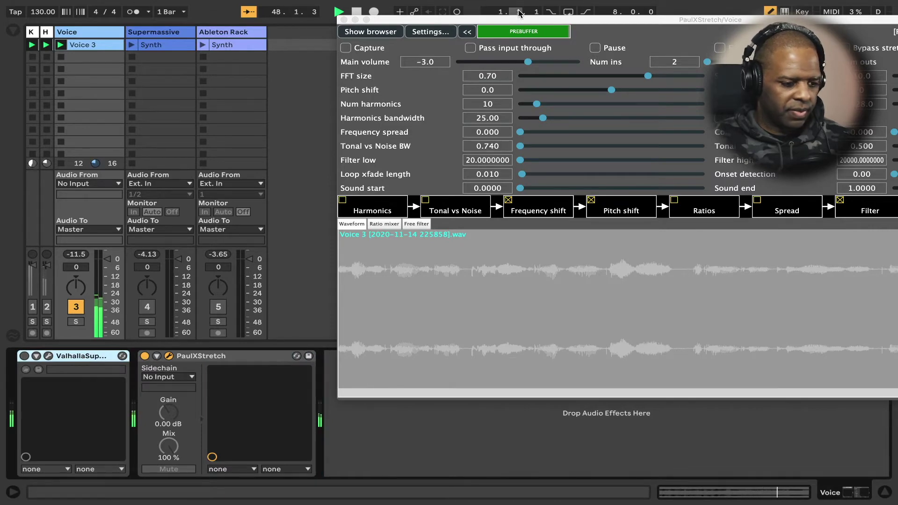
pyautogui.moveTo(521, 21); pyautogui.dragTo(334, 24)
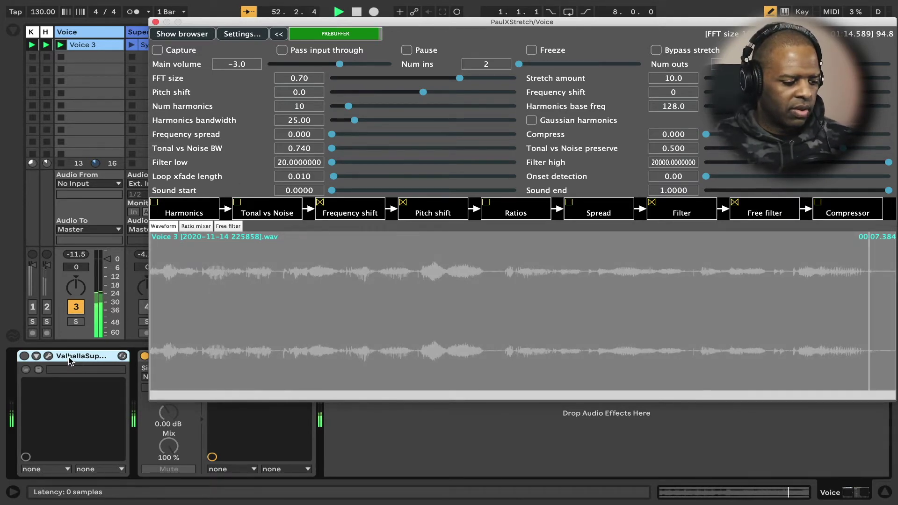
# Silence the Voice track by stopping playback and muting it, and close the PaulXStretch window
pyautogui.press('space')
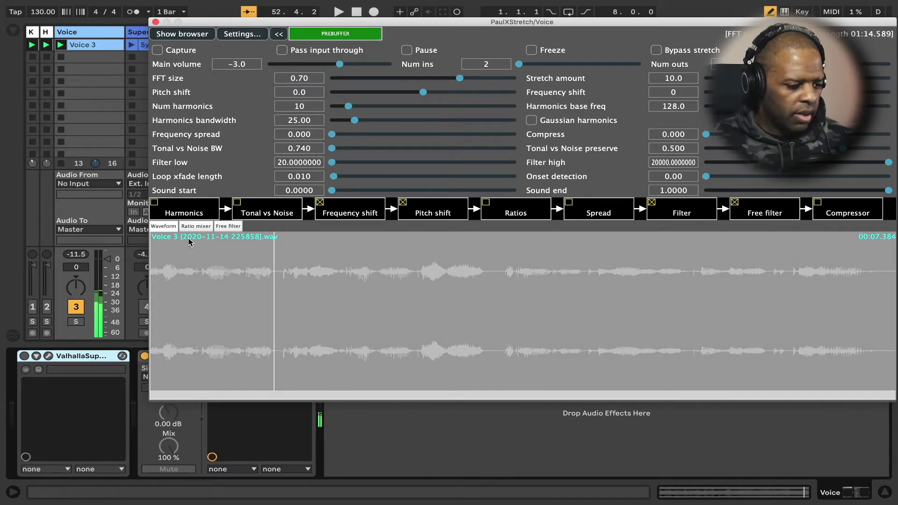
pyautogui.click(76, 308)
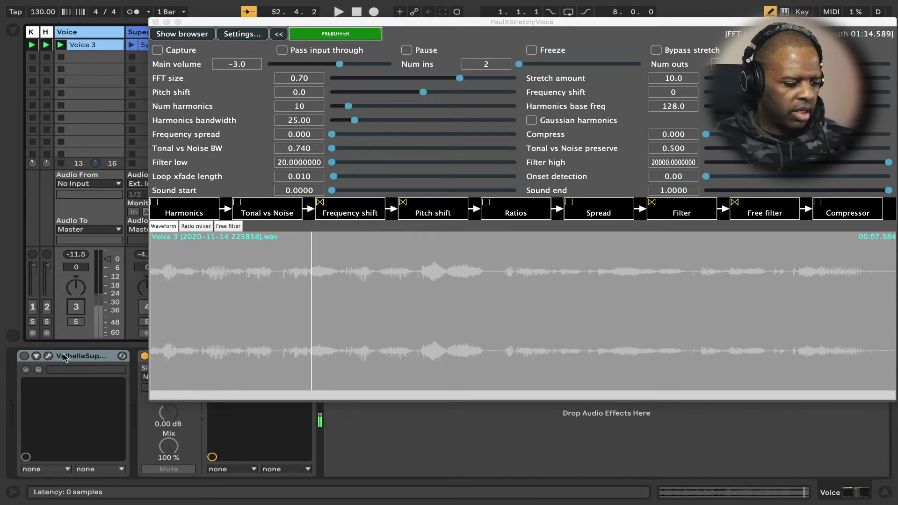
pyautogui.click(155, 22)
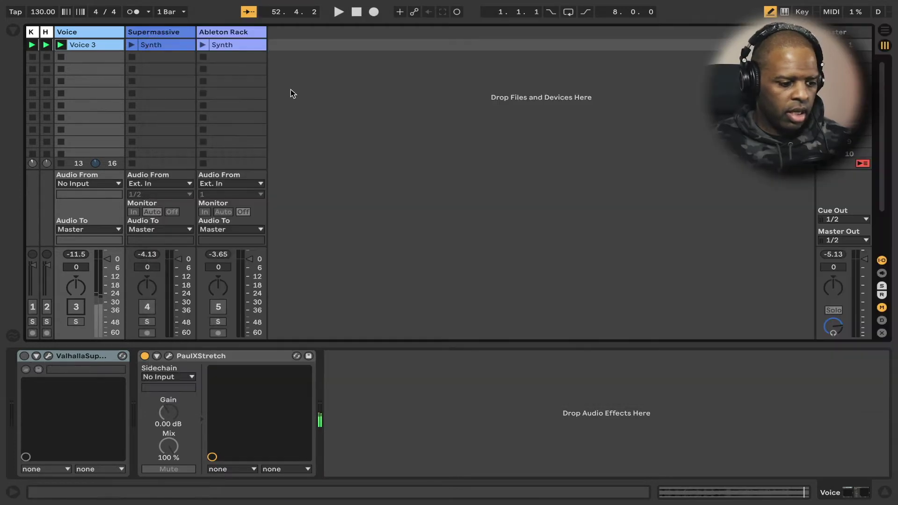
# Open and enable ValhallaSupermassive on the Voice track, and unmute the track
pyautogui.click(48, 355)
pyautogui.moveTo(469, 56); pyautogui.dragTo(499, 54)
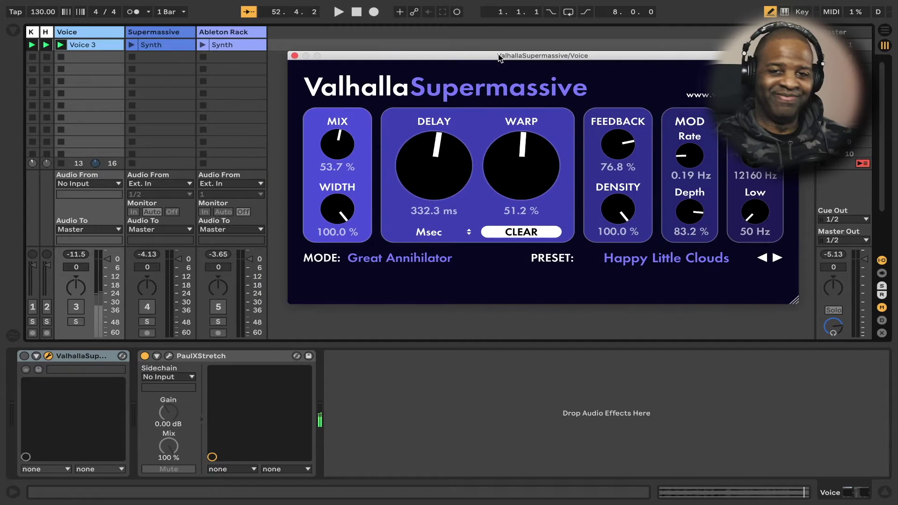
pyautogui.click(25, 357)
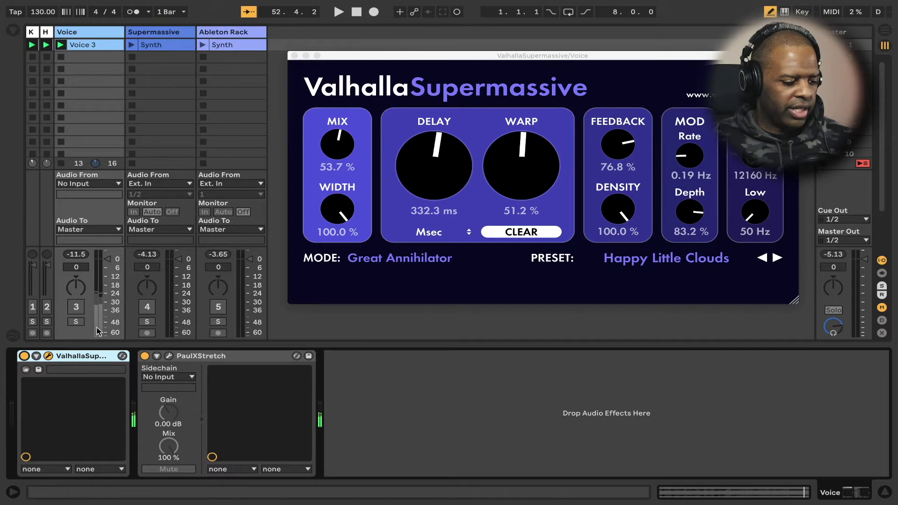
pyautogui.click(76, 311)
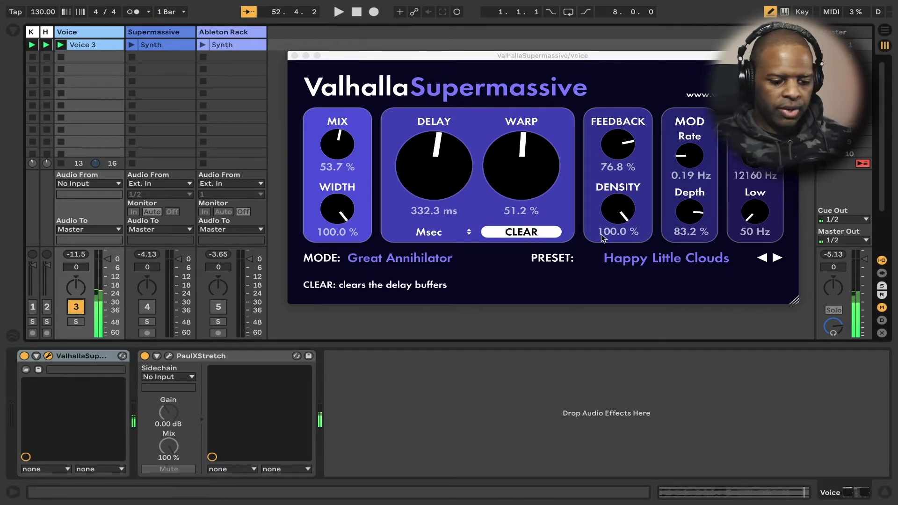
# Load the DarkMatter preset from the Z-Massive reverbs in ValhallaSupermassive and raise the mix to 81.2%
pyautogui.click(658, 259)
pyautogui.moveTo(640, 392)
pyautogui.moveTo(683, 383)
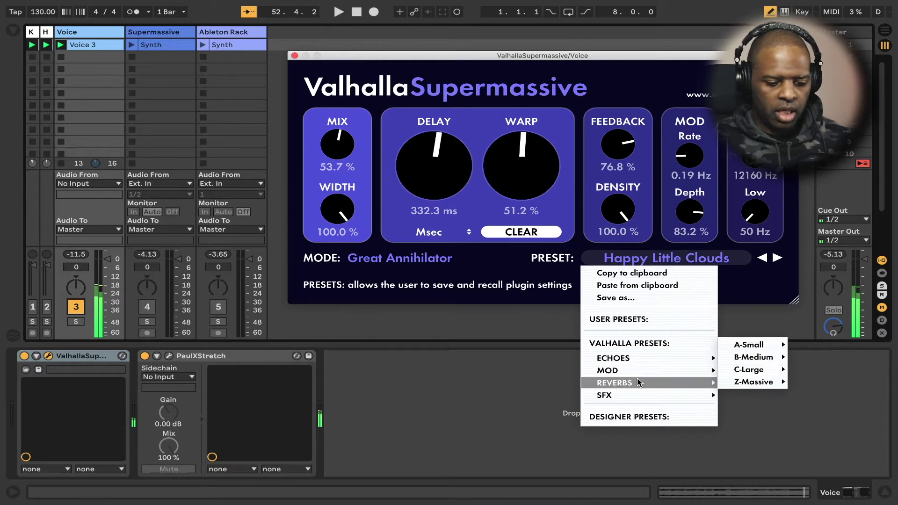
pyautogui.moveTo(758, 386)
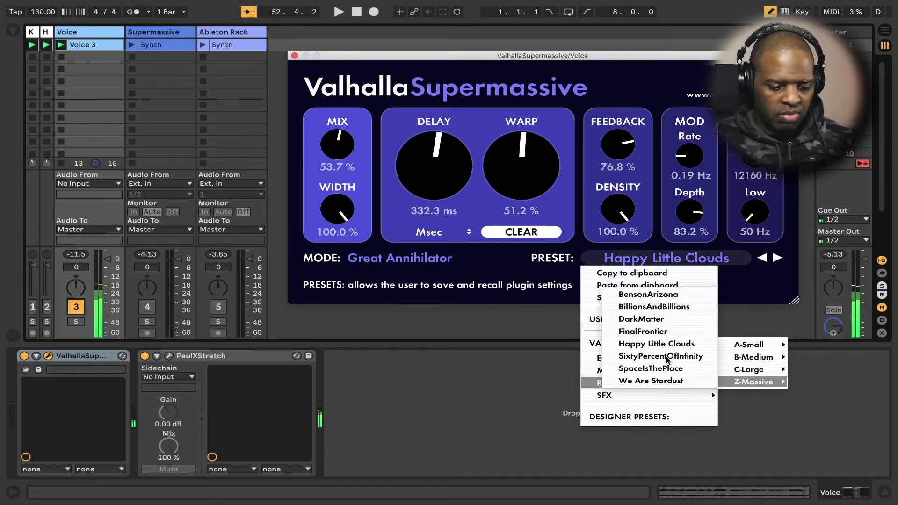
pyautogui.click(657, 322)
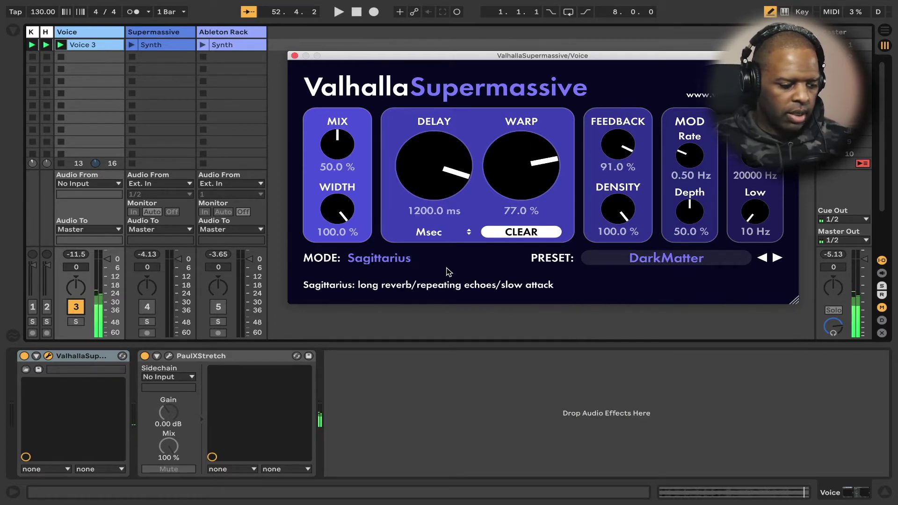
pyautogui.moveTo(335, 146); pyautogui.dragTo(348, 104)
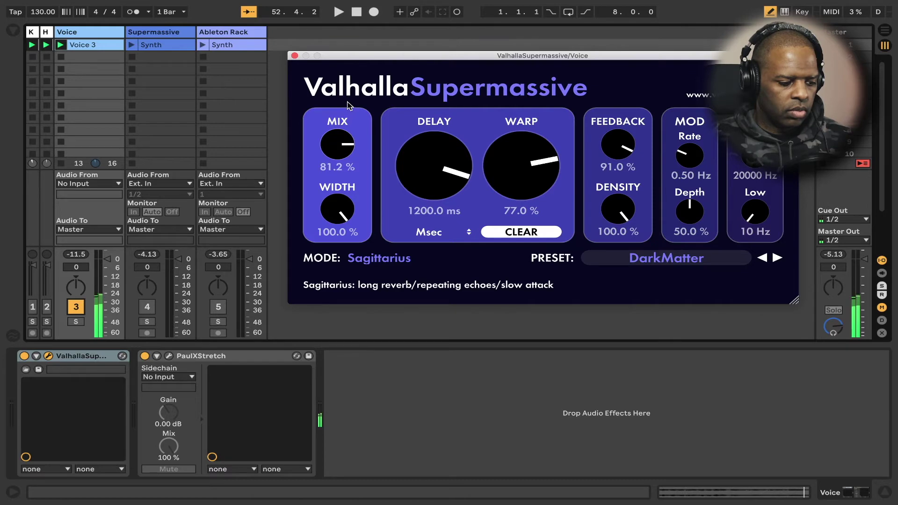
# Move ValhallaSupermassive after PaulXStretch in the Voice track's device chain and raise its mix to 84.6%
pyautogui.moveTo(84, 356); pyautogui.dragTo(243, 355)
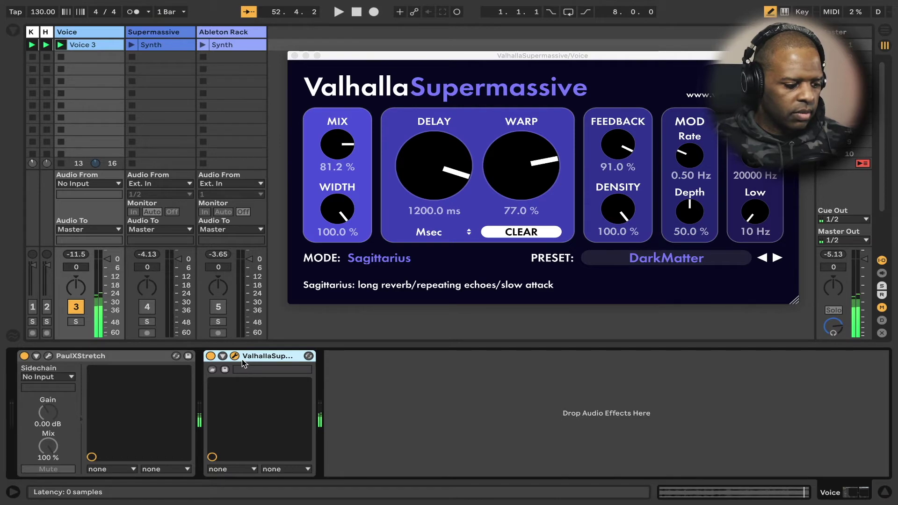
pyautogui.click(344, 146)
pyautogui.moveTo(343, 146); pyautogui.dragTo(345, 139)
# Load the FinalFrontier preset from the Z-Massive reverbs and set the mix to 78.6%, briefly locking and unlocking the mix level
pyautogui.click(673, 260)
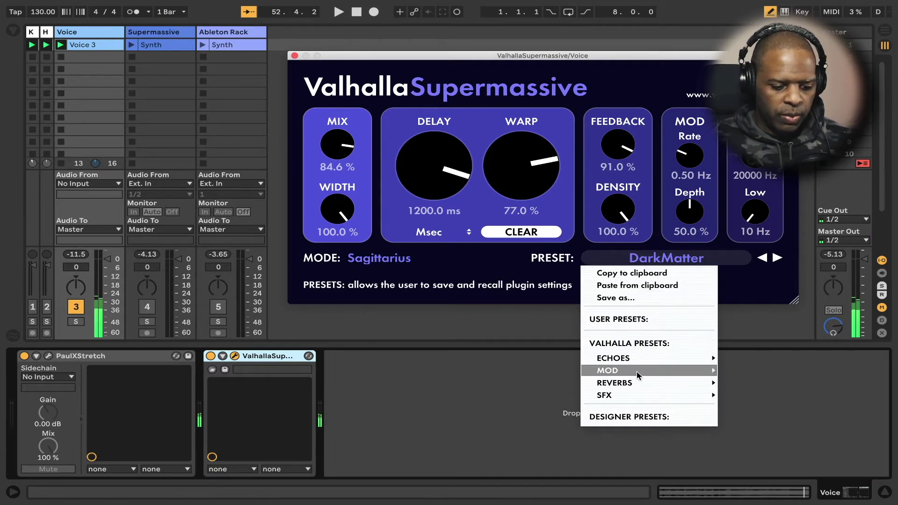
pyautogui.moveTo(642, 384)
pyautogui.moveTo(757, 385)
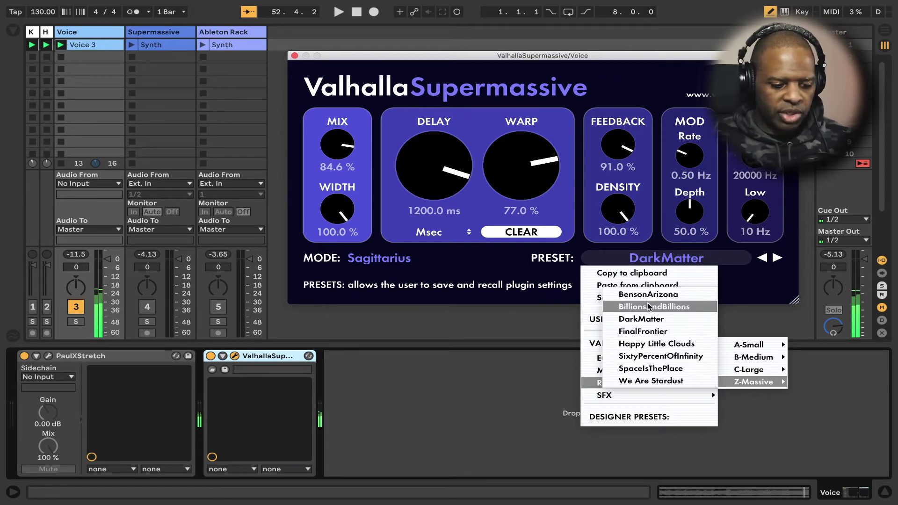
pyautogui.click(647, 332)
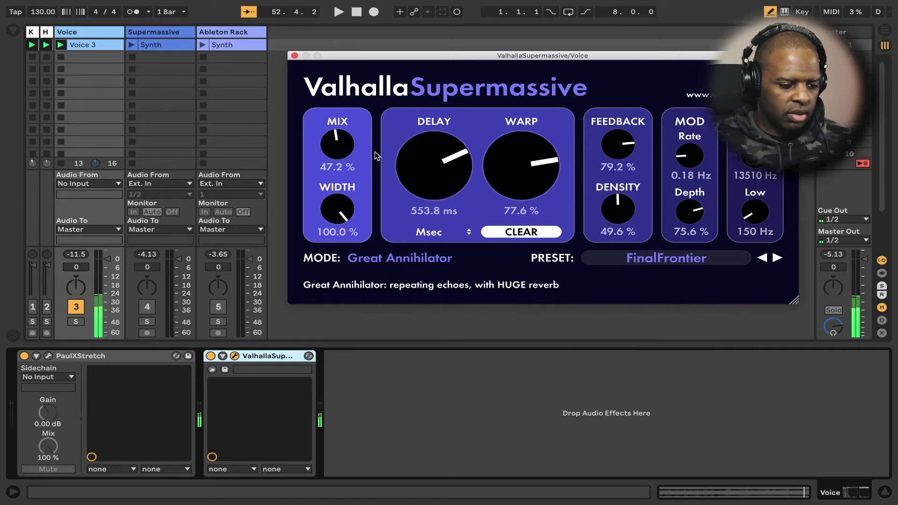
pyautogui.moveTo(342, 152); pyautogui.dragTo(343, 107)
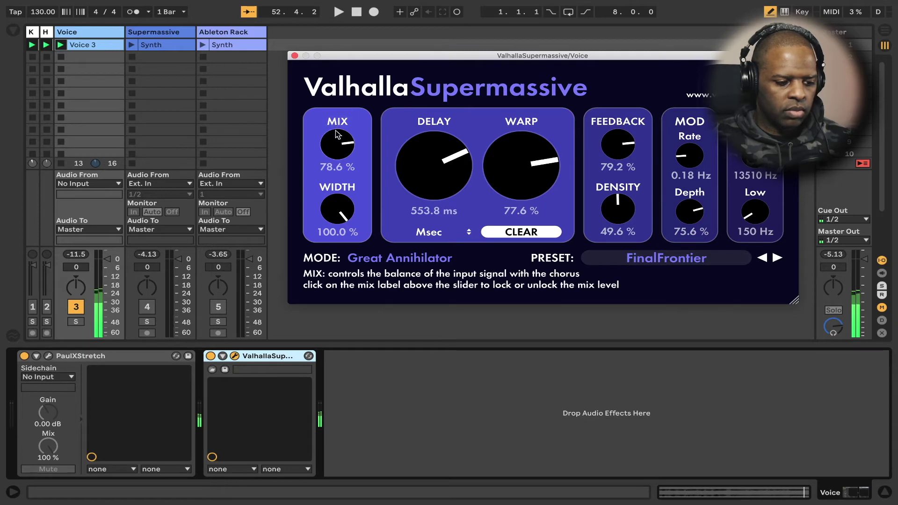
pyautogui.click(338, 121)
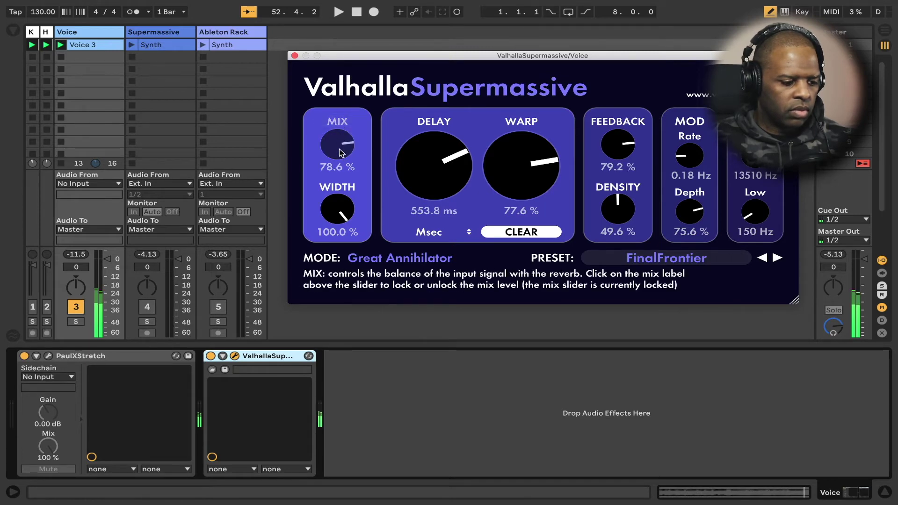
pyautogui.click(338, 122)
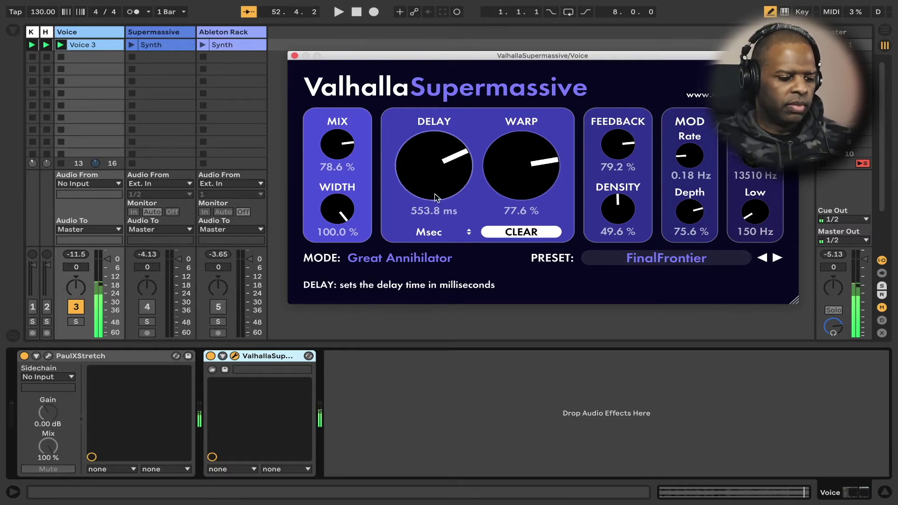
# Turn off the PaulXStretch effect on the Voice track
pyautogui.click(24, 356)
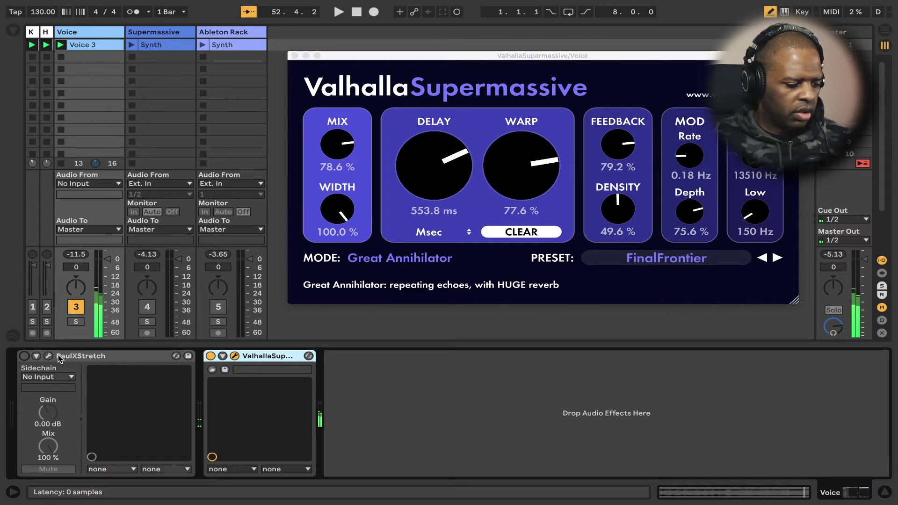
# Lower the ValhallaSupermassive mix to 46.3% while the Voice 3 clip plays, and mute the Voice track, closing its plug-in window
pyautogui.click(60, 45)
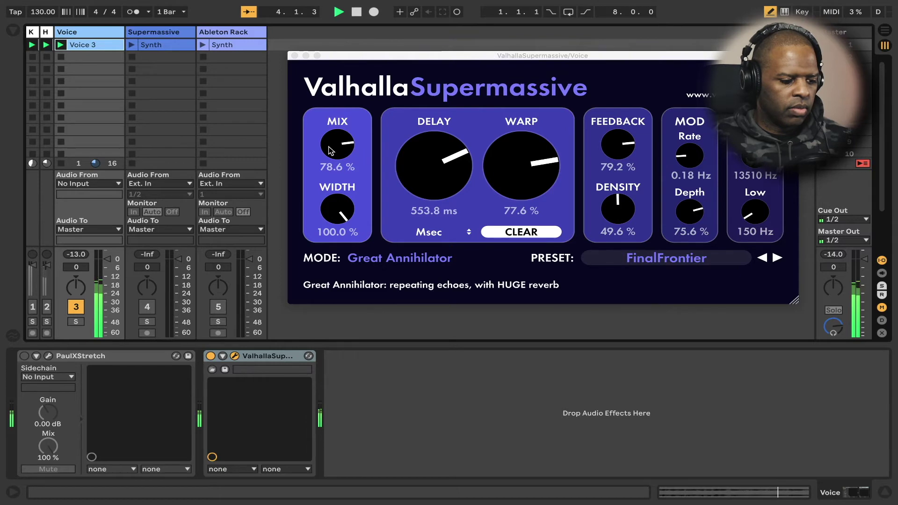
pyautogui.moveTo(337, 143); pyautogui.dragTo(344, 196)
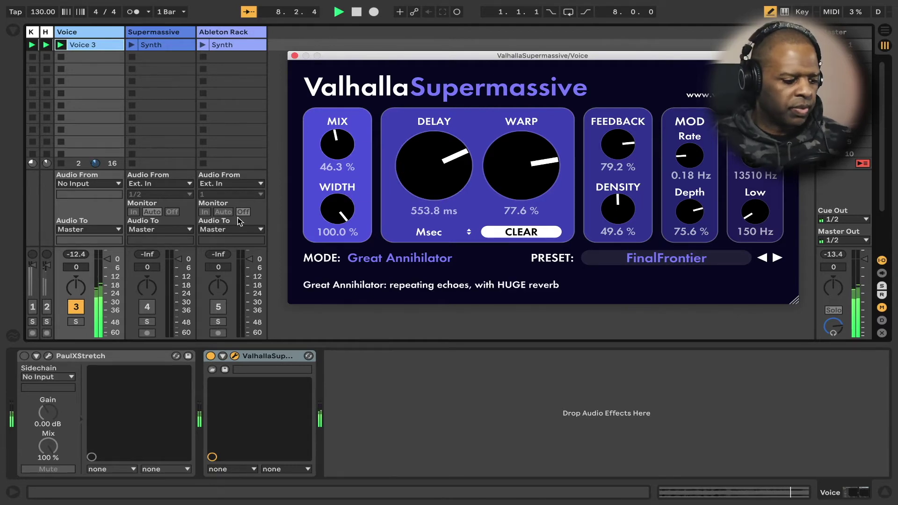
pyautogui.click(76, 307)
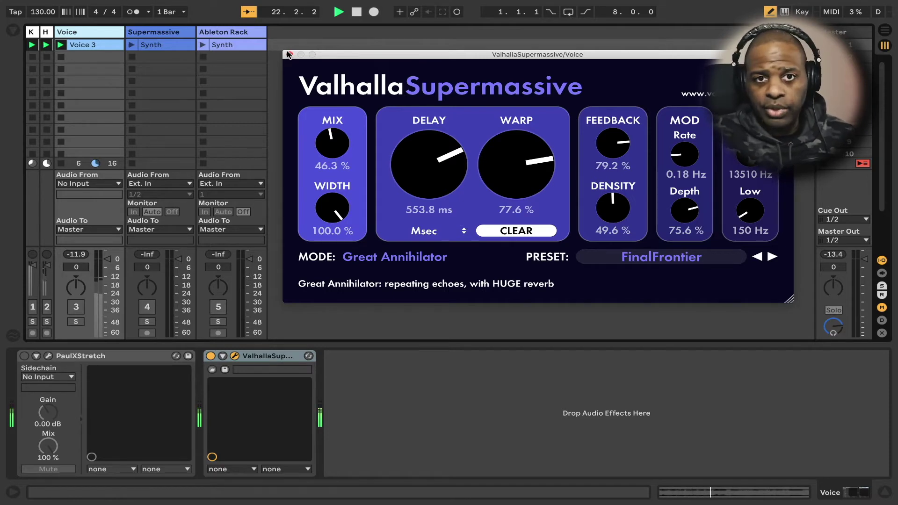
pyautogui.click(288, 54)
# Audition the Synth clip on the unmuted Supermassive track without its effect, muting the track again when done
pyautogui.click(147, 309)
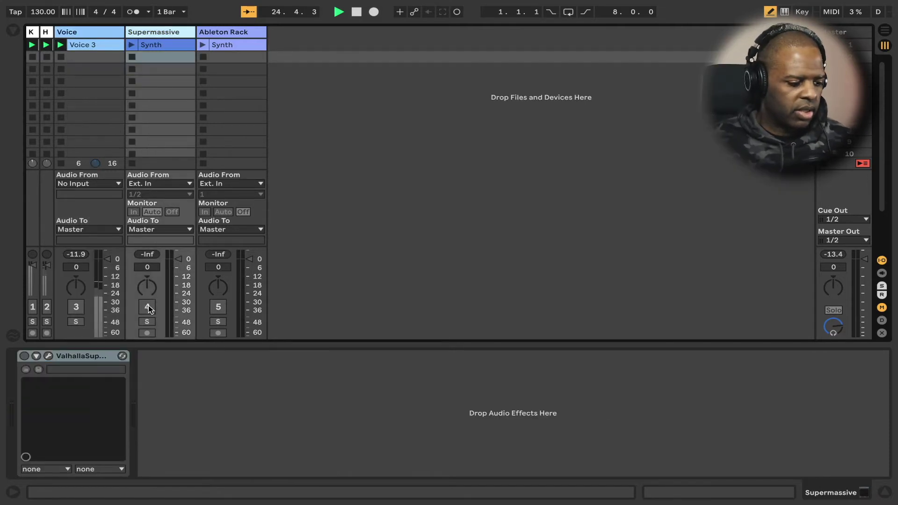
pyautogui.click(148, 306)
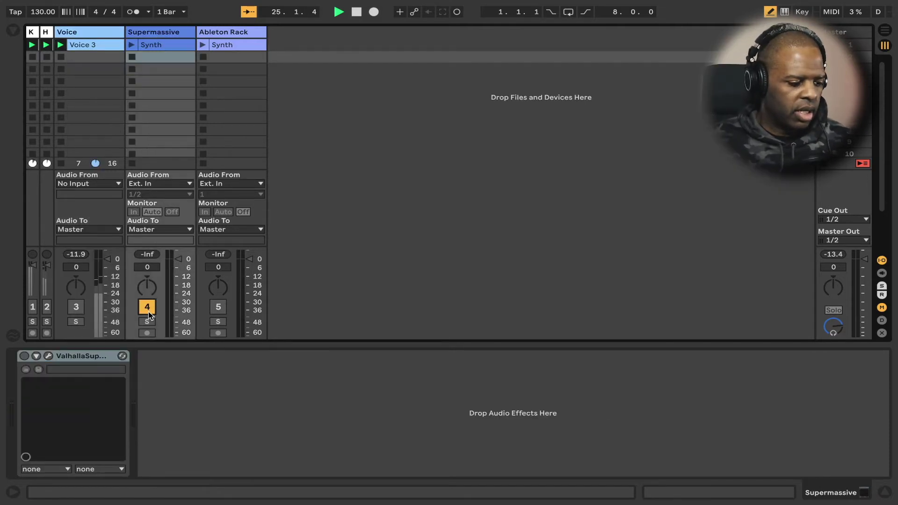
pyautogui.click(132, 45)
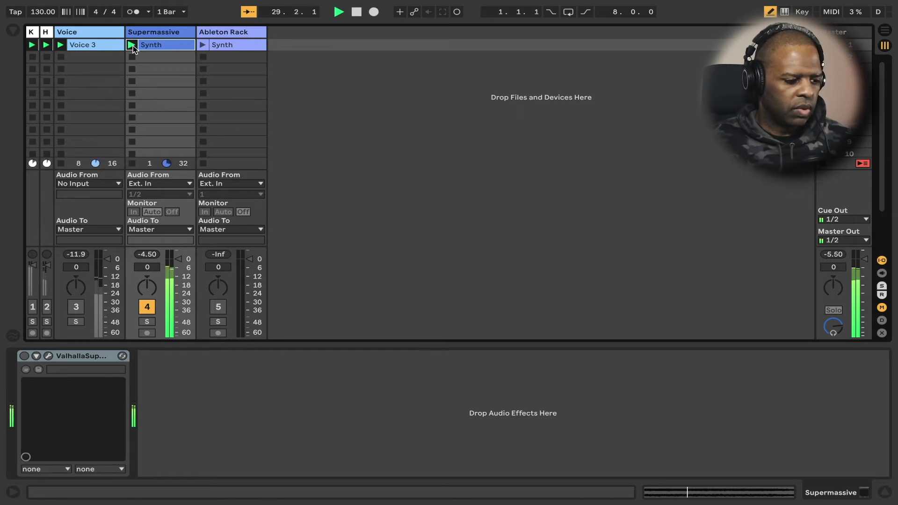
pyautogui.click(221, 34)
pyautogui.click(154, 35)
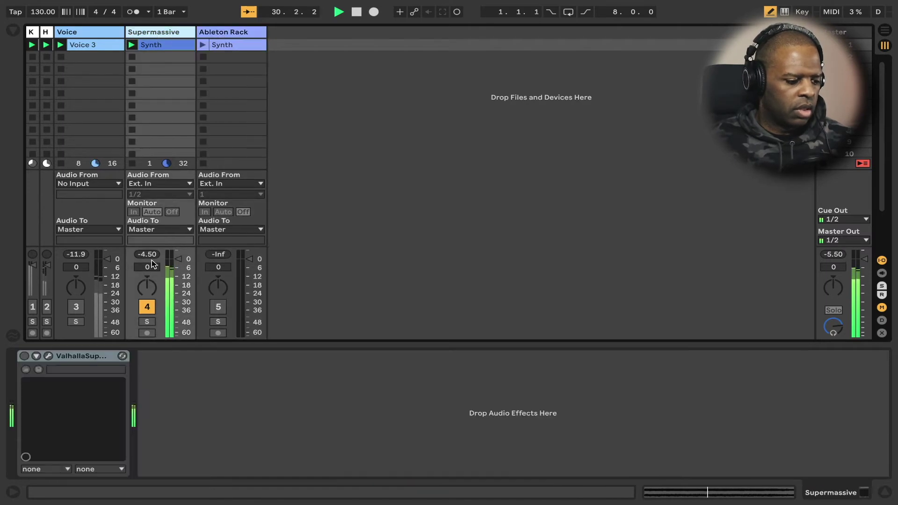
pyautogui.click(147, 307)
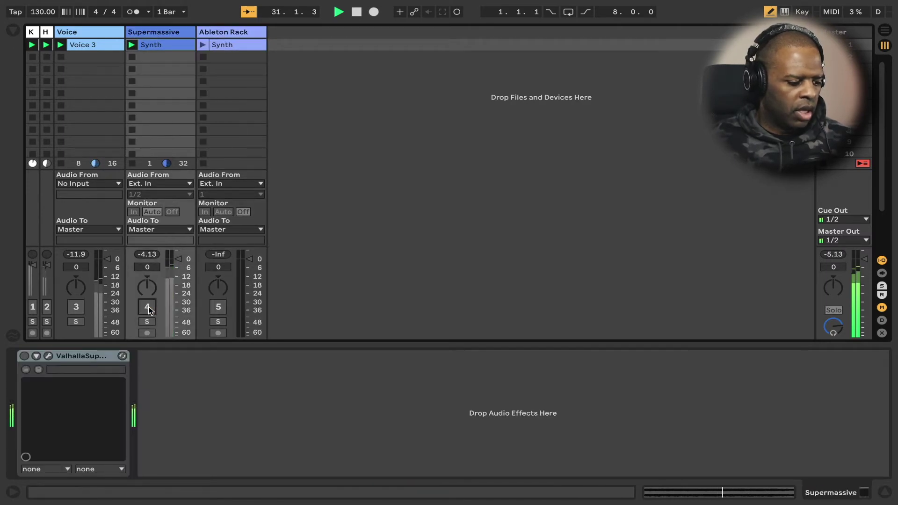
# Turn on ValhallaSupermassive on the unmuted Supermassive track and compare the Synth clip with the effect bypassed and active
pyautogui.click(24, 357)
pyautogui.click(47, 356)
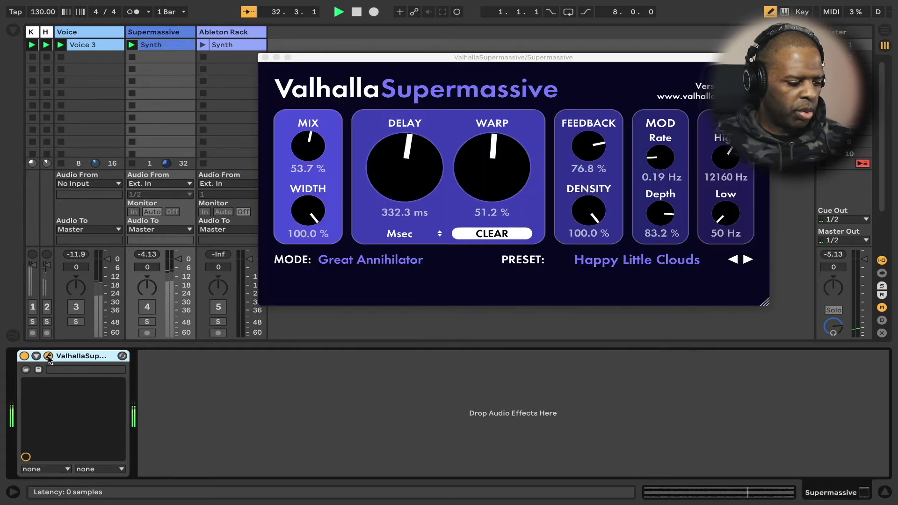
pyautogui.click(147, 307)
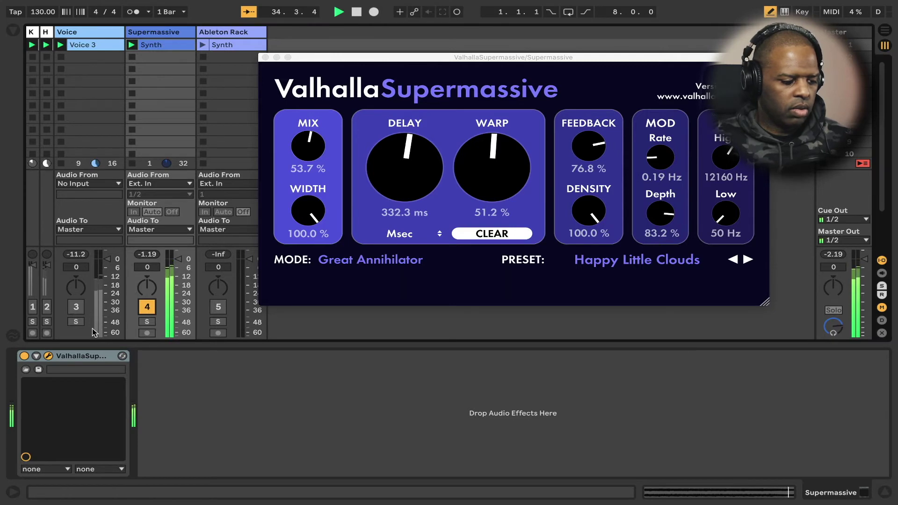
pyautogui.click(24, 356)
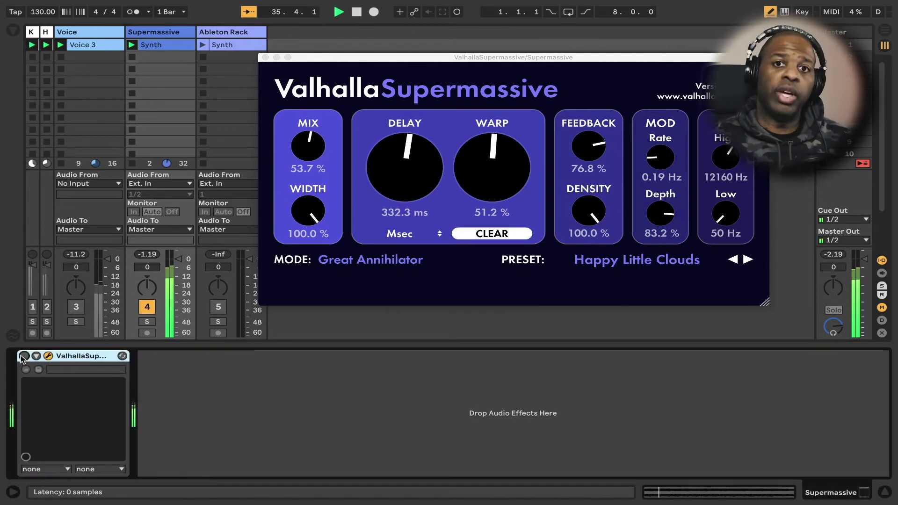
pyautogui.click(23, 356)
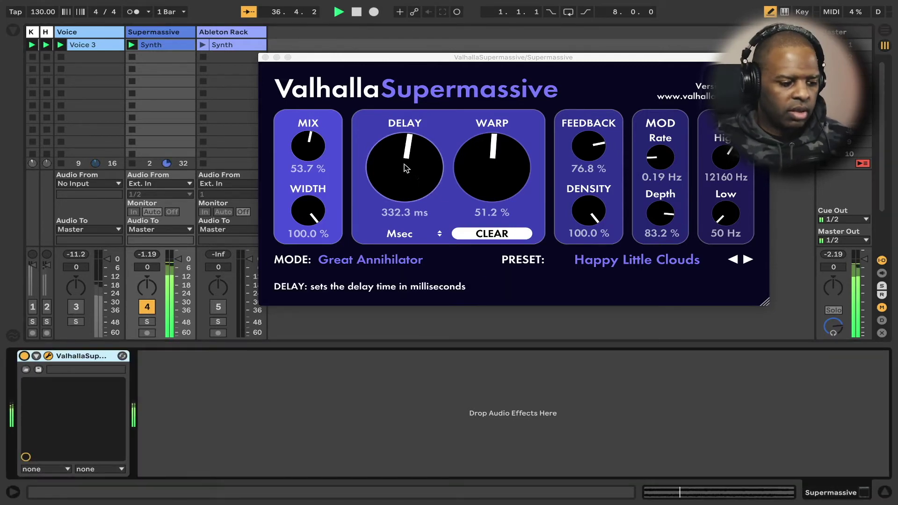
# Raise the ValhallaSupermassive mix to 68.7% and on to 100%, lowering the Supermassive track's volume to -5.3 dB
pyautogui.moveTo(311, 148); pyautogui.dragTo(314, 129)
pyautogui.moveTo(147, 267); pyautogui.dragTo(147, 275)
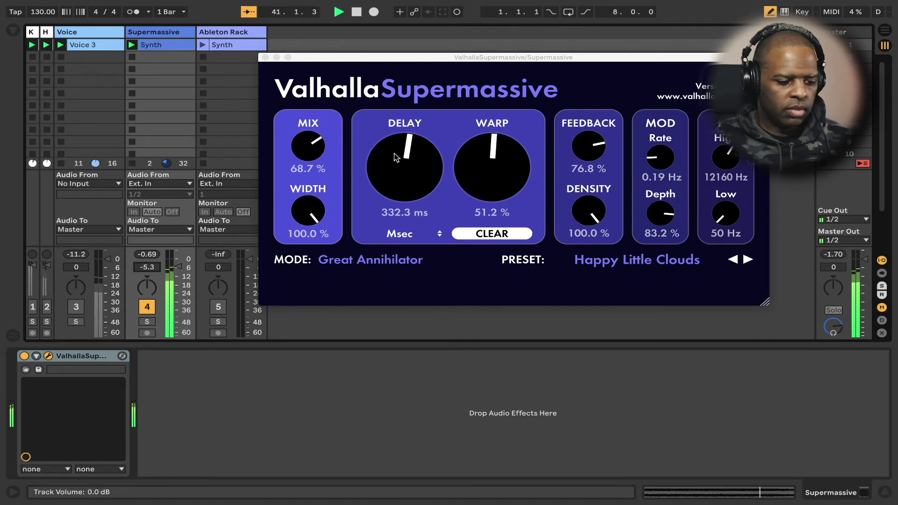
pyautogui.moveTo(313, 144); pyautogui.dragTo(308, 113)
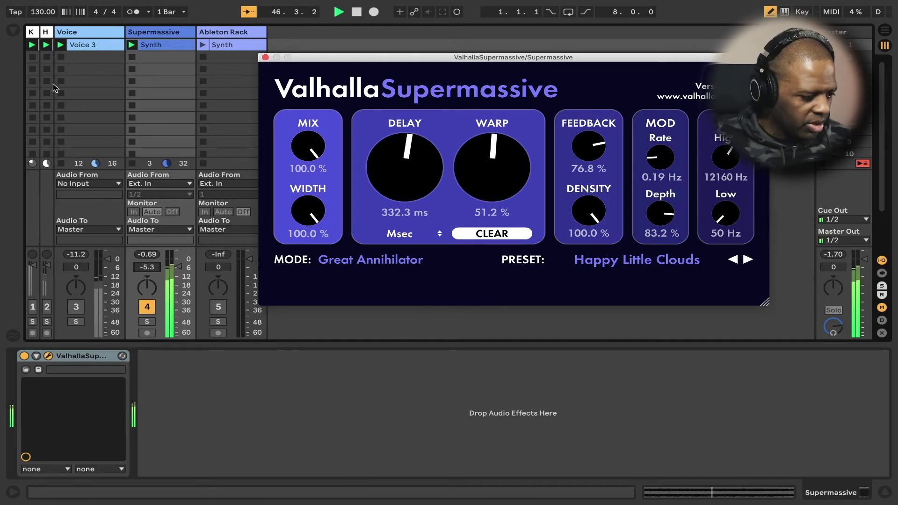
# With the K and H tracks temporarily unmuted, set the Supermassive track's volume to -5.8 dB and the reverb mix to 62.5%
pyautogui.click(32, 309)
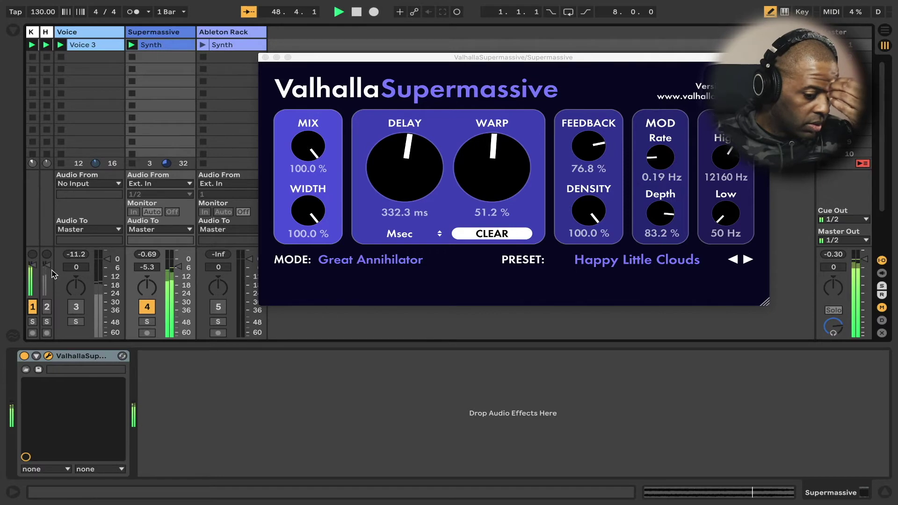
pyautogui.click(47, 309)
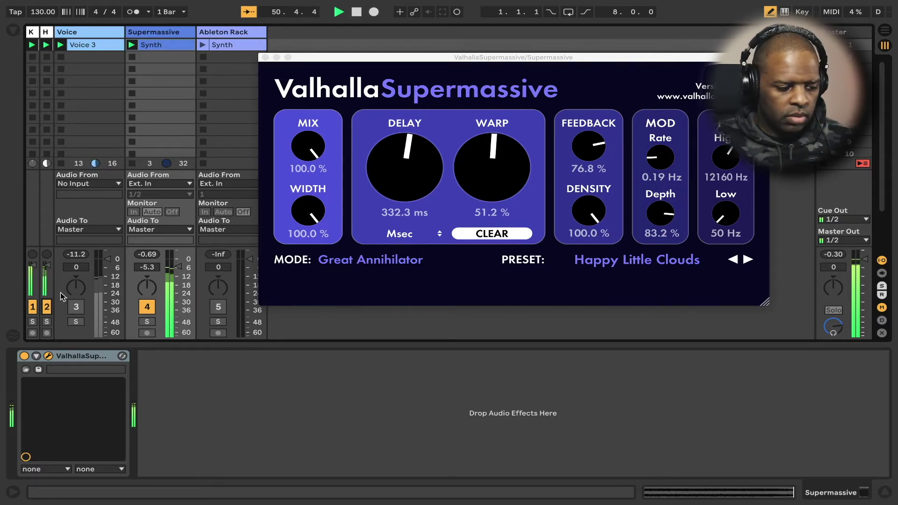
pyautogui.moveTo(148, 268); pyautogui.dragTo(148, 265)
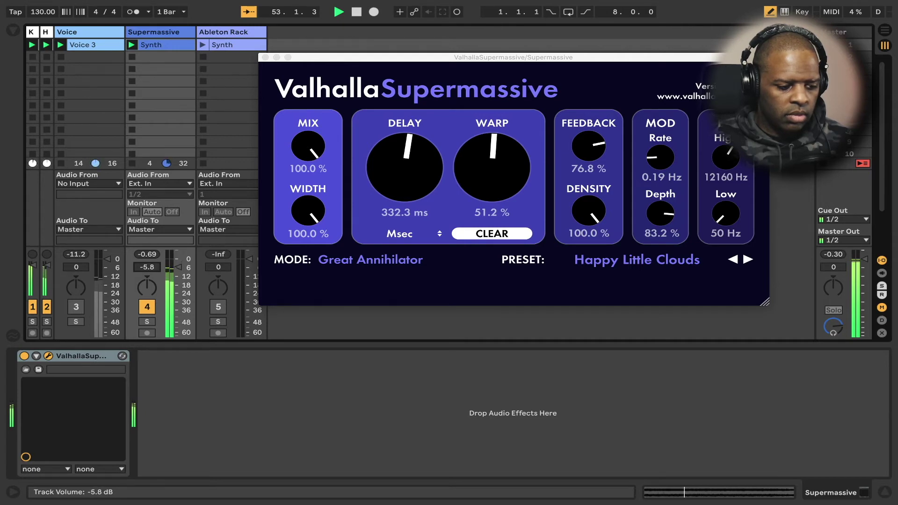
pyautogui.moveTo(310, 154); pyautogui.dragTo(308, 202)
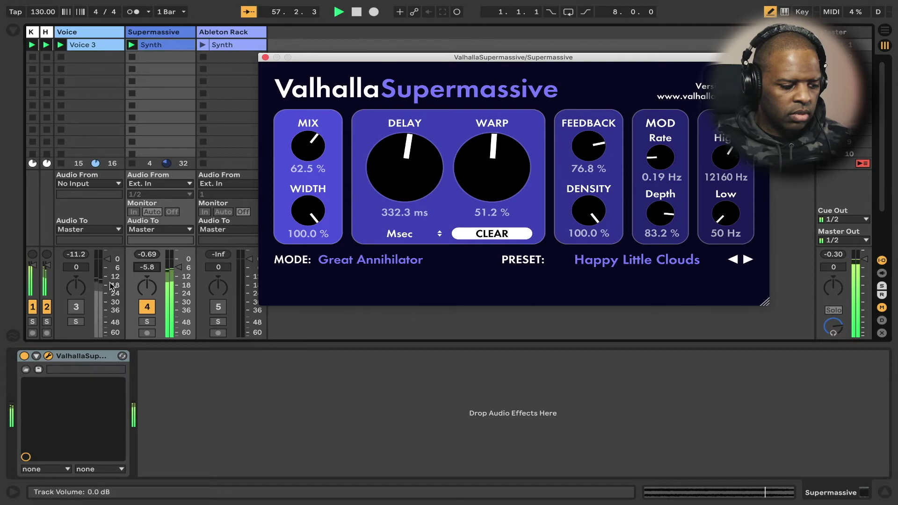
pyautogui.click(33, 307)
pyautogui.click(47, 308)
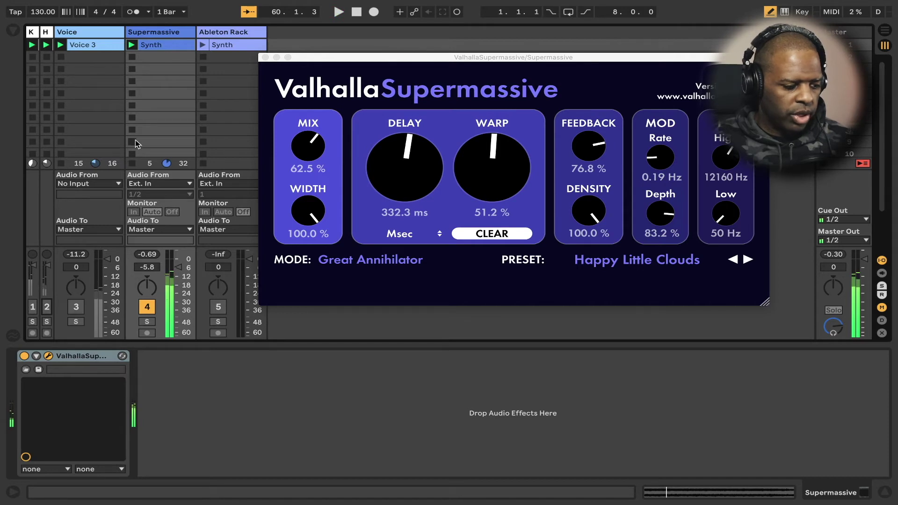
# Load the BensonArizona preset from the Z-Massive reverbs and change the reverb mode to Centaurus during playback
pyautogui.click(614, 265)
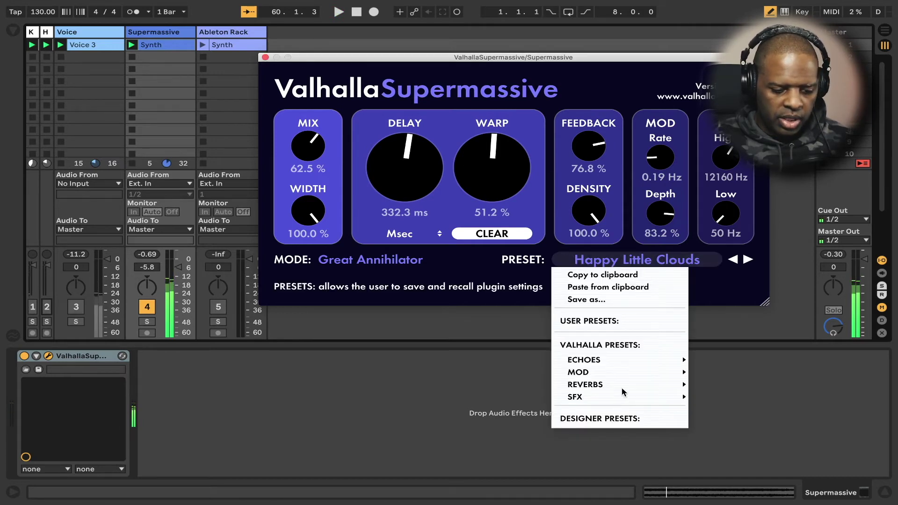
pyautogui.moveTo(622, 384)
pyautogui.moveTo(731, 383)
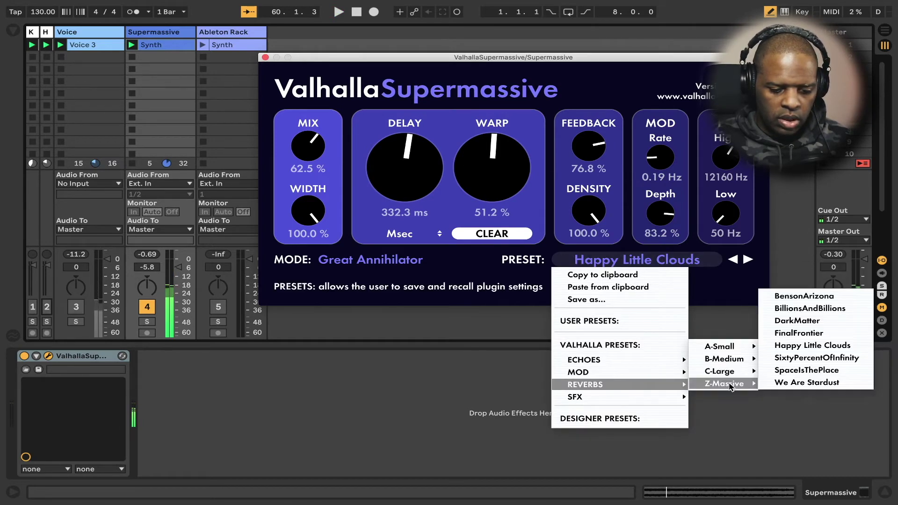
pyautogui.click(792, 296)
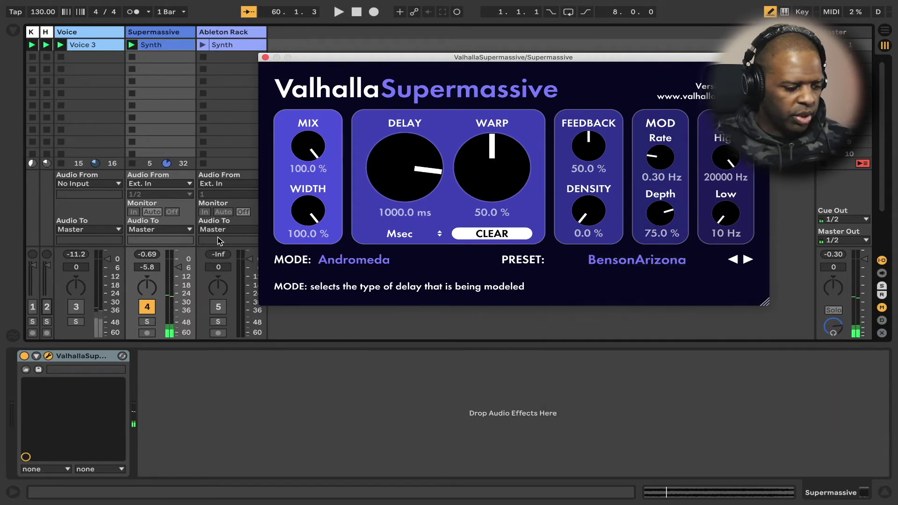
pyautogui.press('space')
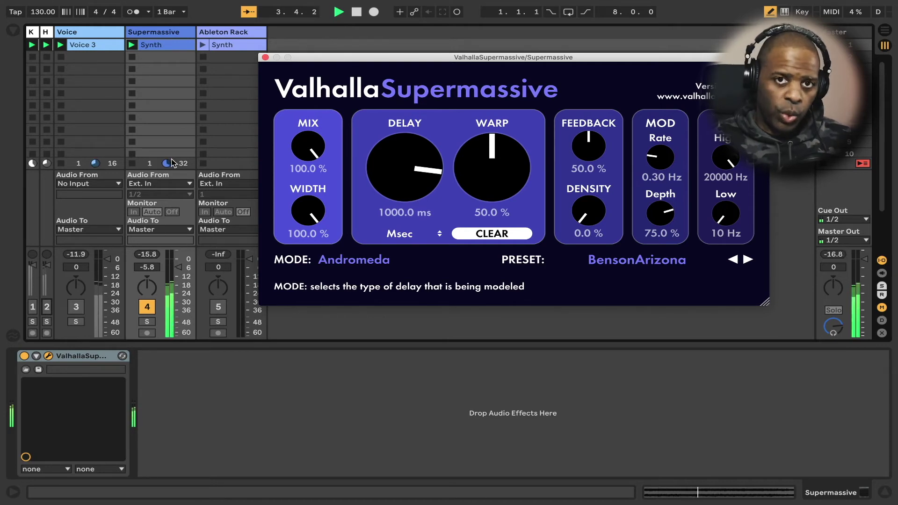
pyautogui.click(351, 260)
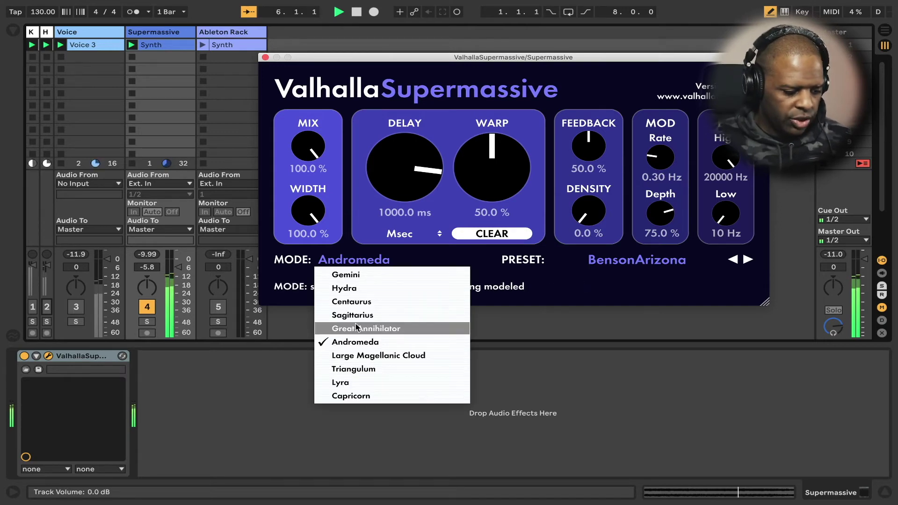
pyautogui.click(360, 303)
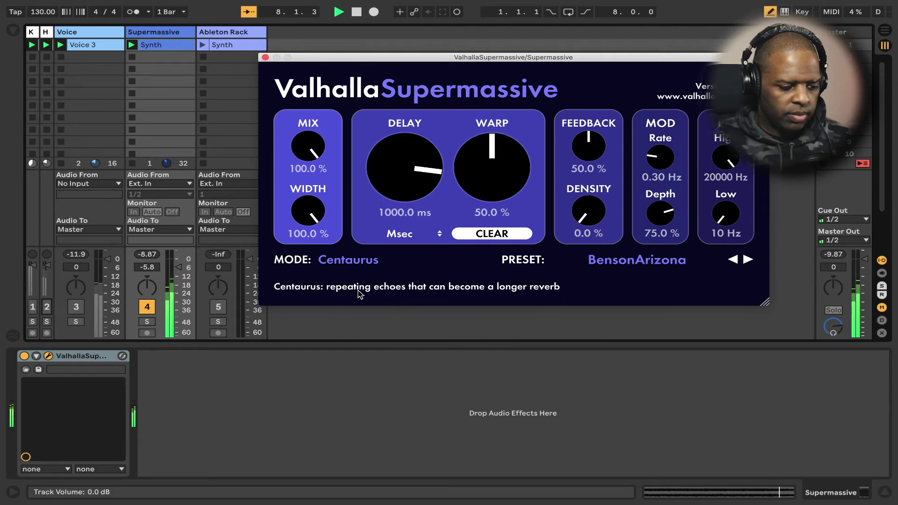
# Audition the Synth reverb with the K and H tracks, mute both again, and stop the Synth clip
pyautogui.click(32, 308)
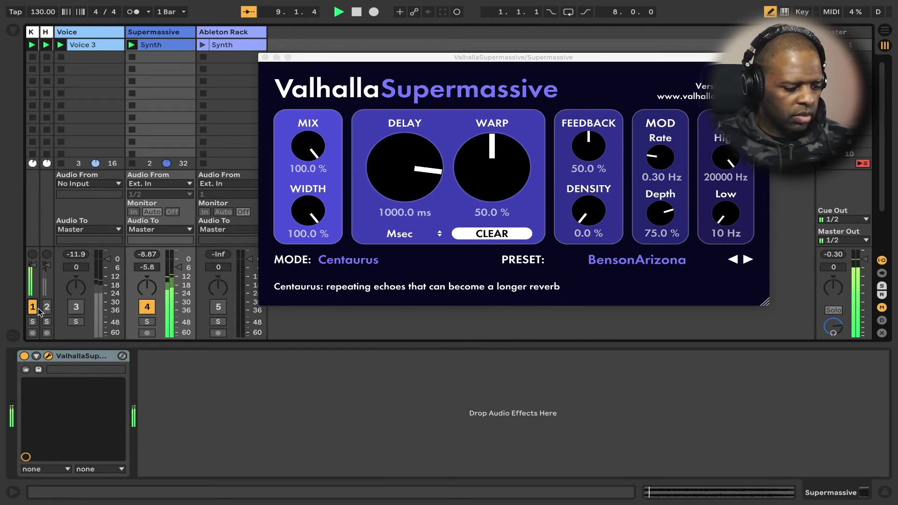
pyautogui.click(47, 308)
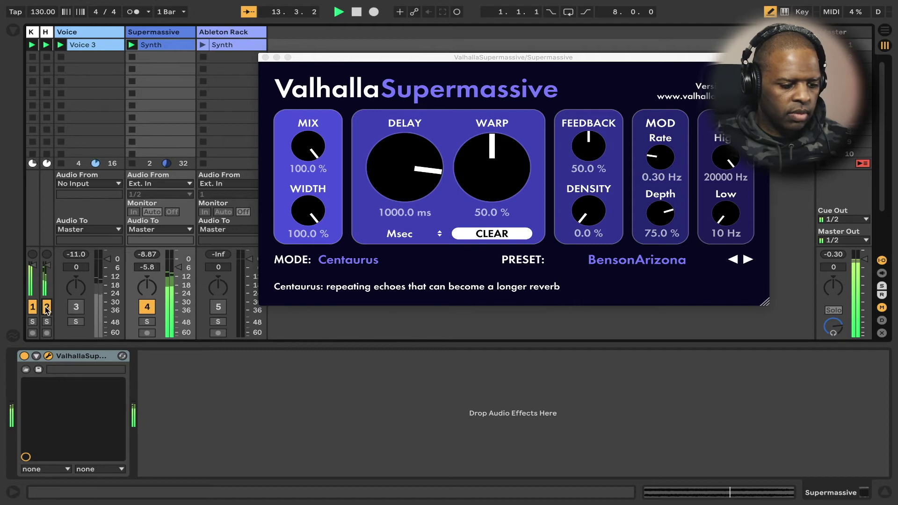
pyautogui.click(46, 307)
pyautogui.click(32, 307)
pyautogui.click(132, 164)
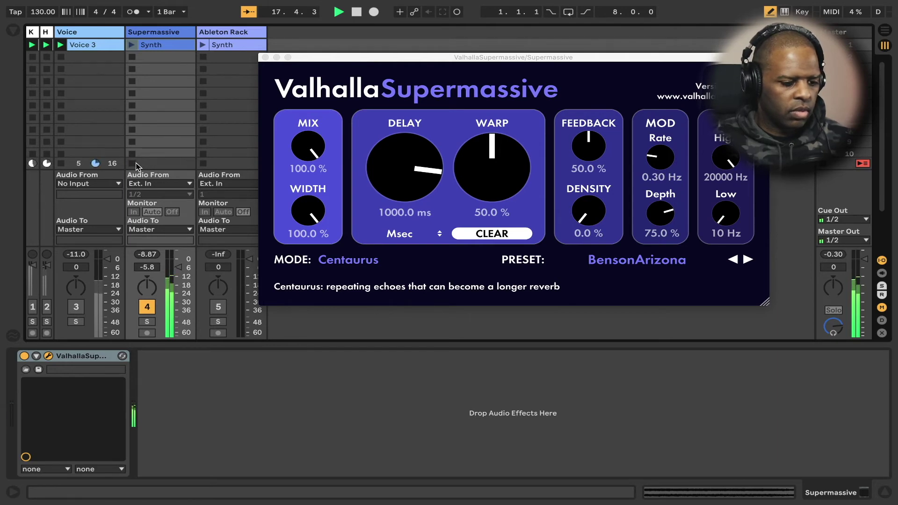
# Close the ValhallaSupermassive window and show the device chain of the Ableton Rack track
pyautogui.click(378, 61)
pyautogui.moveTo(377, 60); pyautogui.dragTo(391, 61)
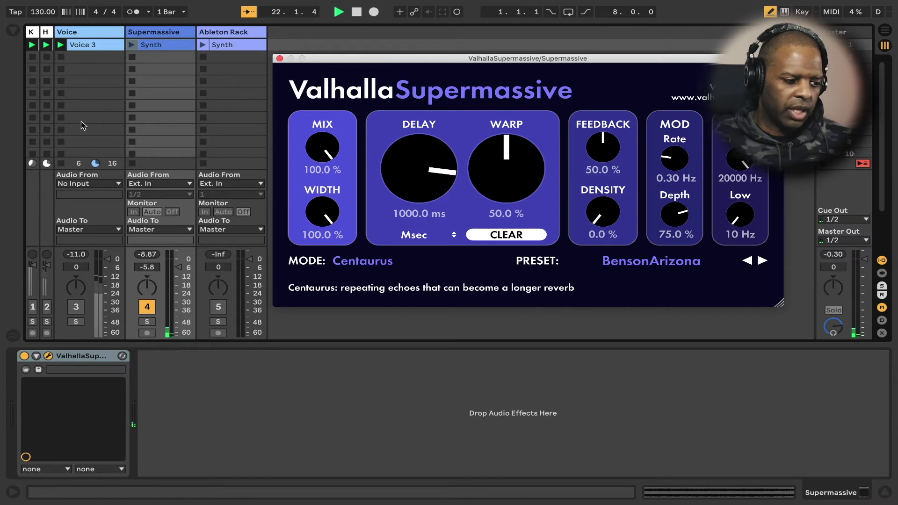
pyautogui.click(200, 109)
pyautogui.click(280, 59)
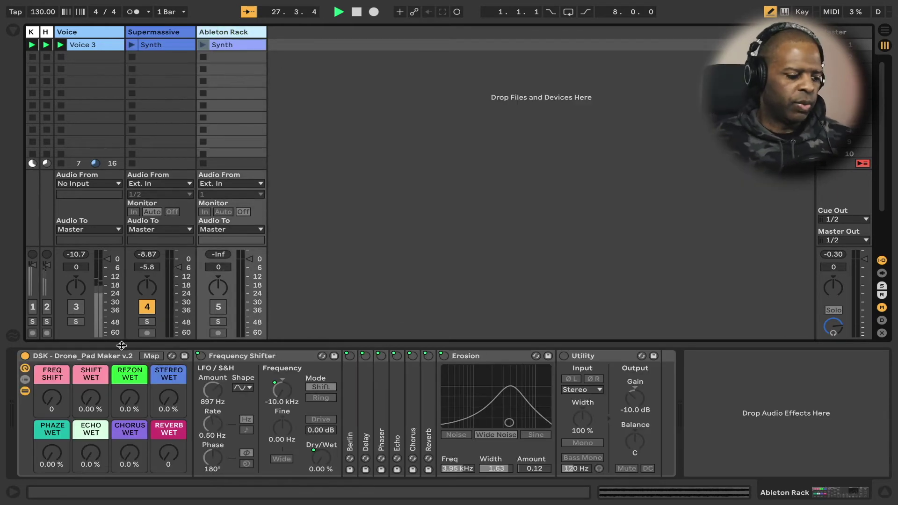
# Examine the DSK - Drone_Pad Maker v.2 rack, unfolding and folding its Berlin device to inspect the settings
pyautogui.click(96, 359)
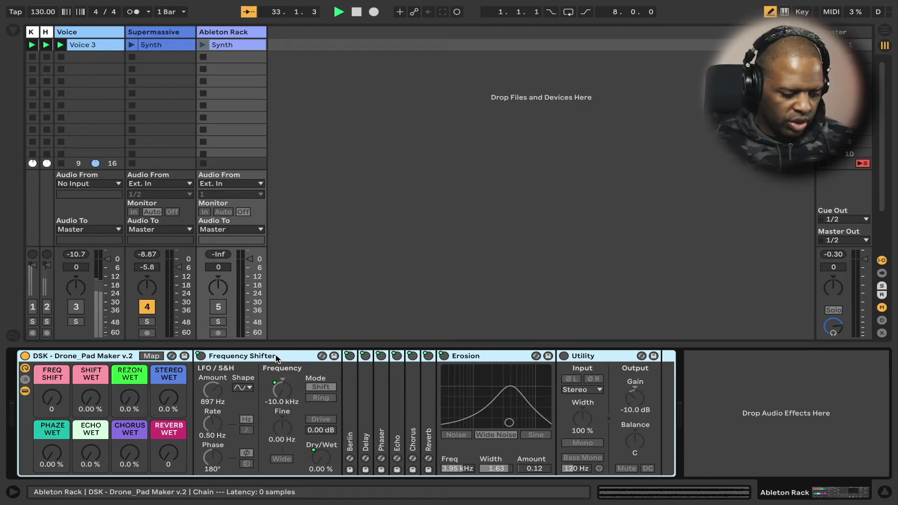
pyautogui.doubleClick(351, 421)
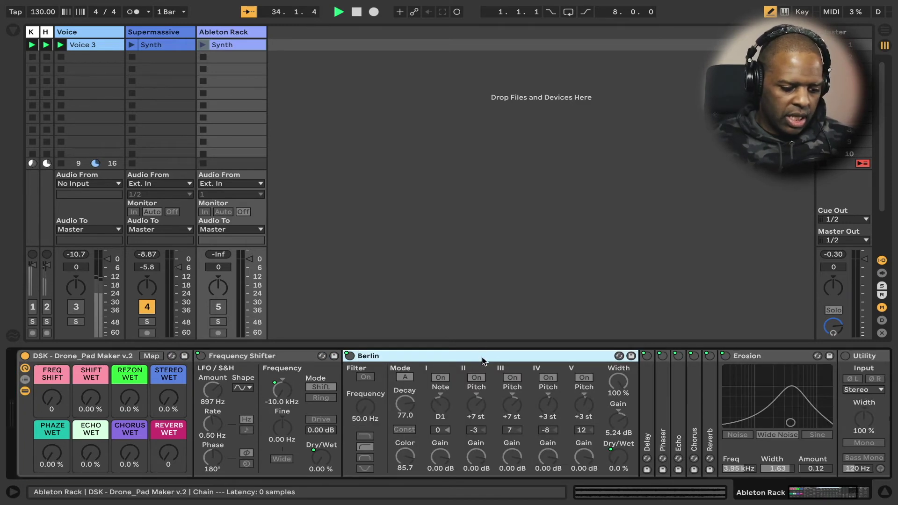
pyautogui.doubleClick(581, 359)
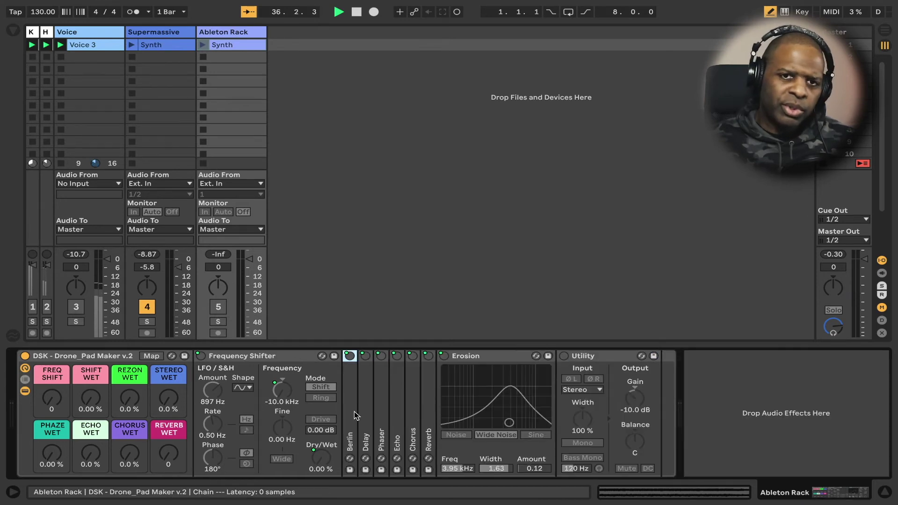
pyautogui.doubleClick(352, 396)
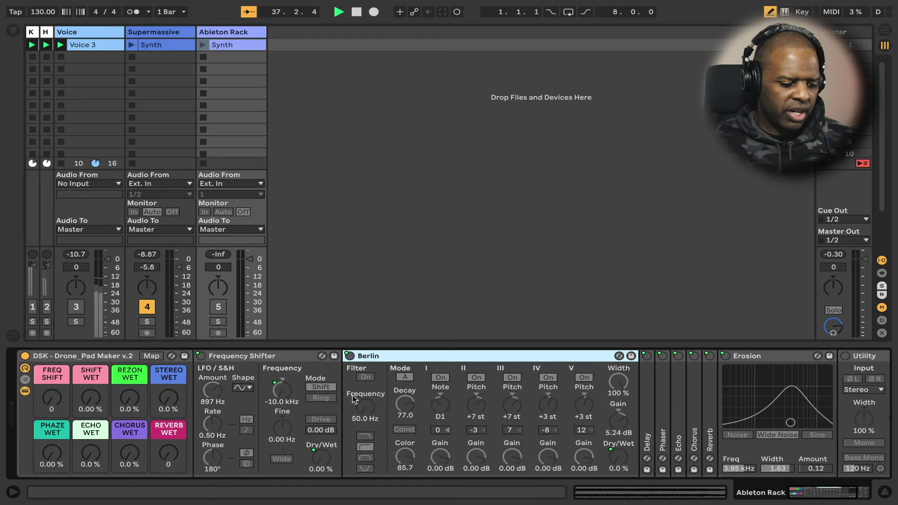
pyautogui.doubleClick(401, 359)
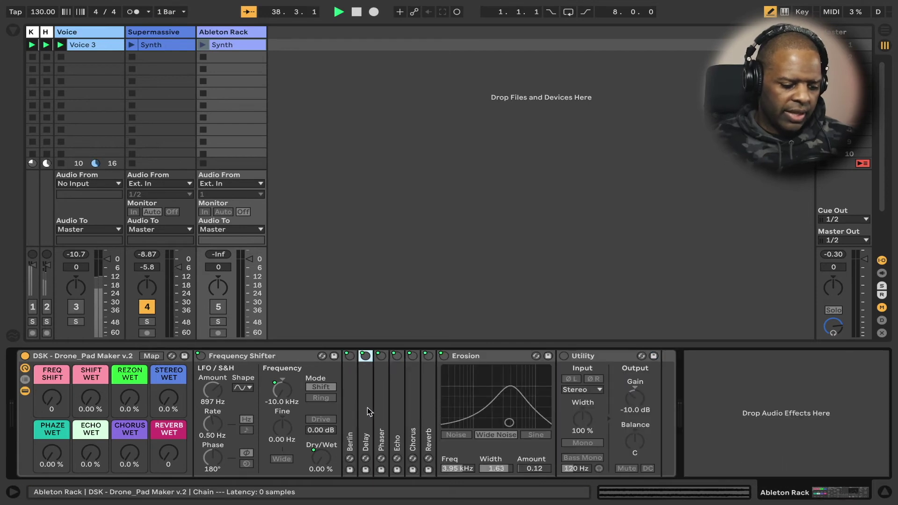
# Examine the rack's Delay, Echo, Chorus, Reverb and Erosion devices, unfolding and folding the Delay to inspect its settings
pyautogui.doubleClick(366, 408)
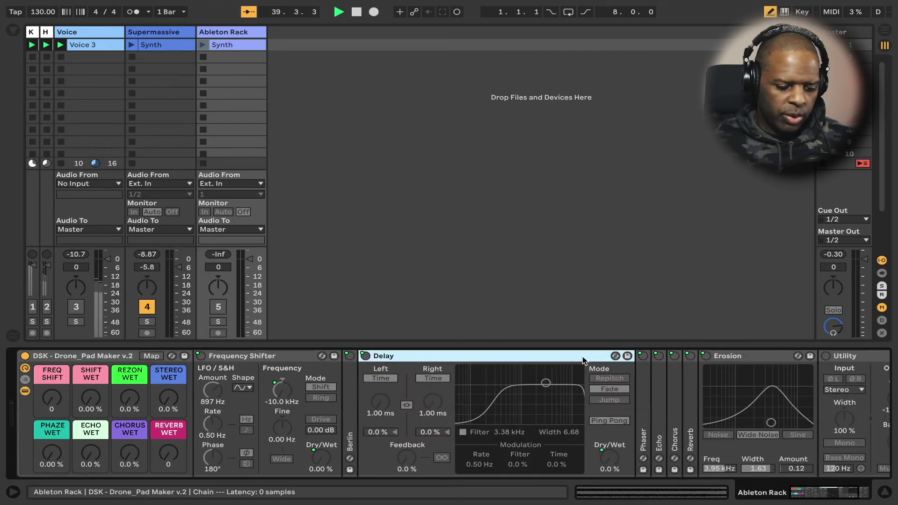
pyautogui.doubleClick(524, 359)
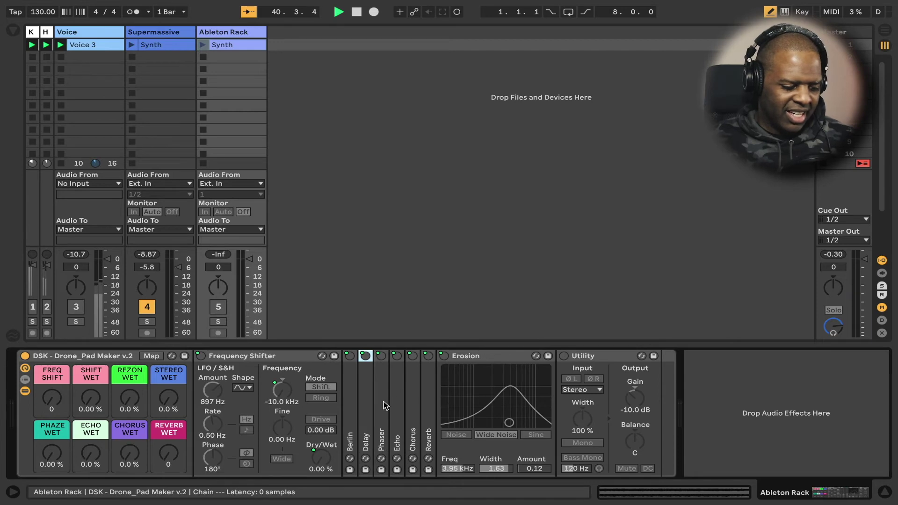
pyautogui.click(397, 403)
pyautogui.click(412, 405)
pyautogui.click(429, 407)
pyautogui.click(482, 358)
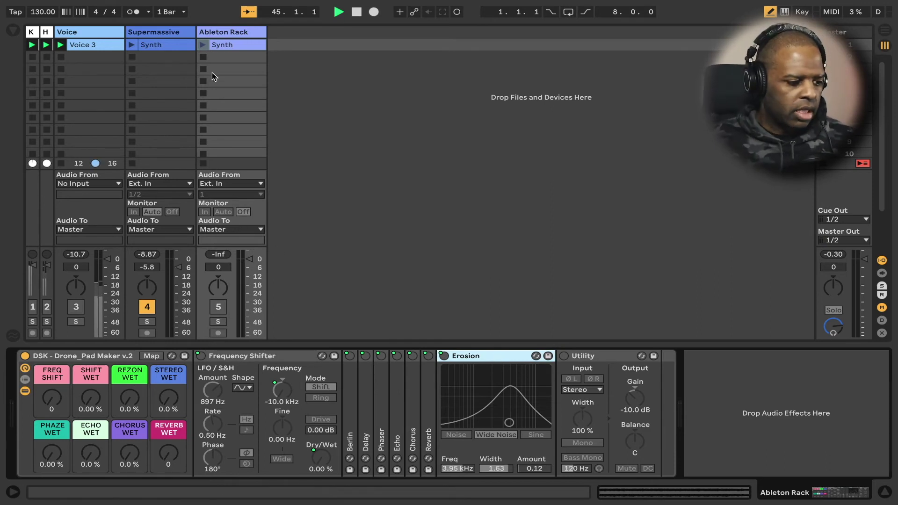
# Launch the Ableton Rack track's Synth clip, unmute that track at -6.0 dB, and mute the Supermassive track
pyautogui.click(204, 46)
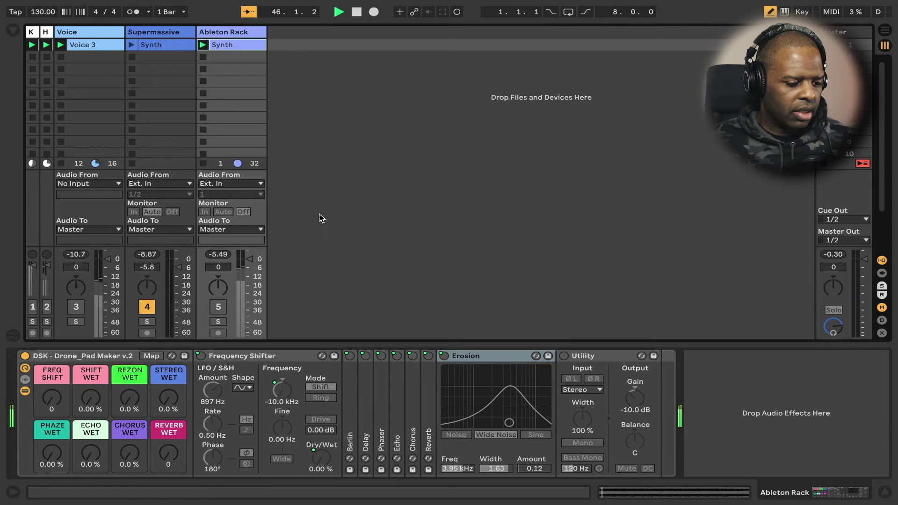
pyautogui.click(218, 307)
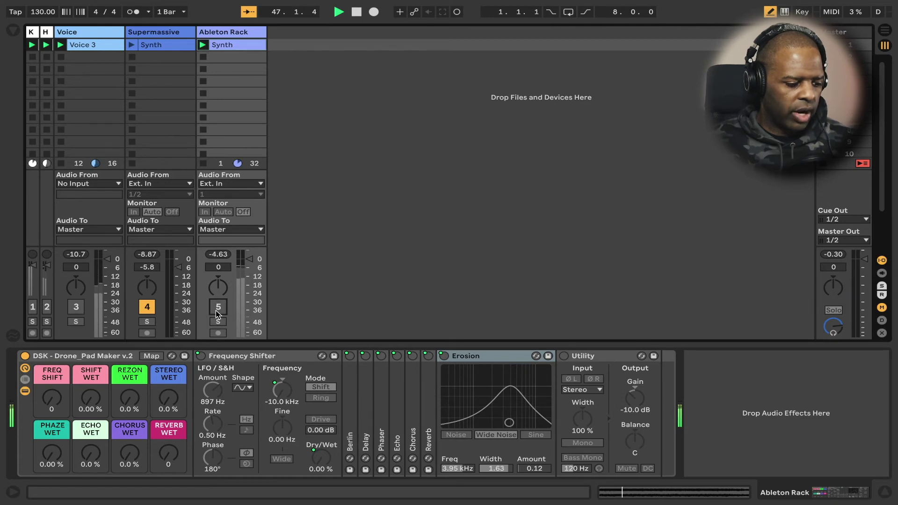
pyautogui.click(146, 307)
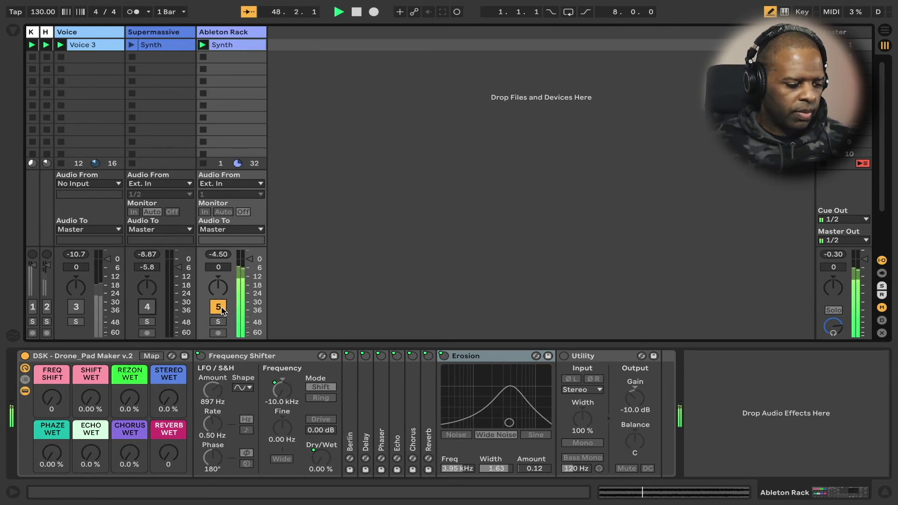
pyautogui.moveTo(222, 272); pyautogui.dragTo(222, 286)
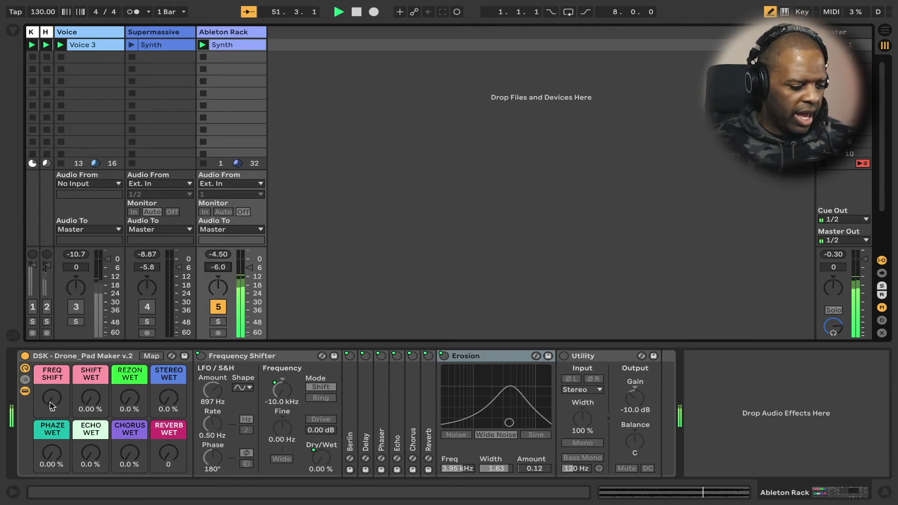
# Set the drone rack's Echo Wet to 71 %, Shift Wet to 60.6 % and Freq Shift to 58 during playback
pyautogui.moveTo(90, 453); pyautogui.dragTo(91, 426)
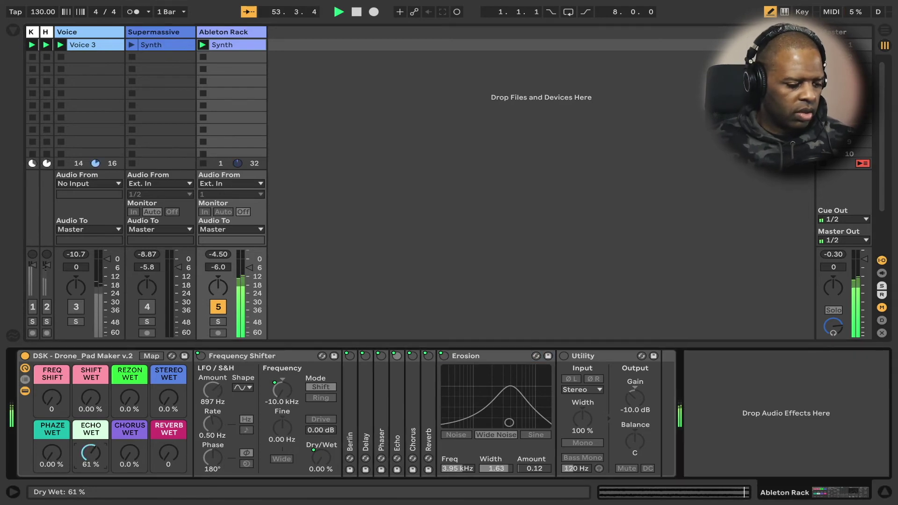
pyautogui.moveTo(91, 452); pyautogui.dragTo(91, 451)
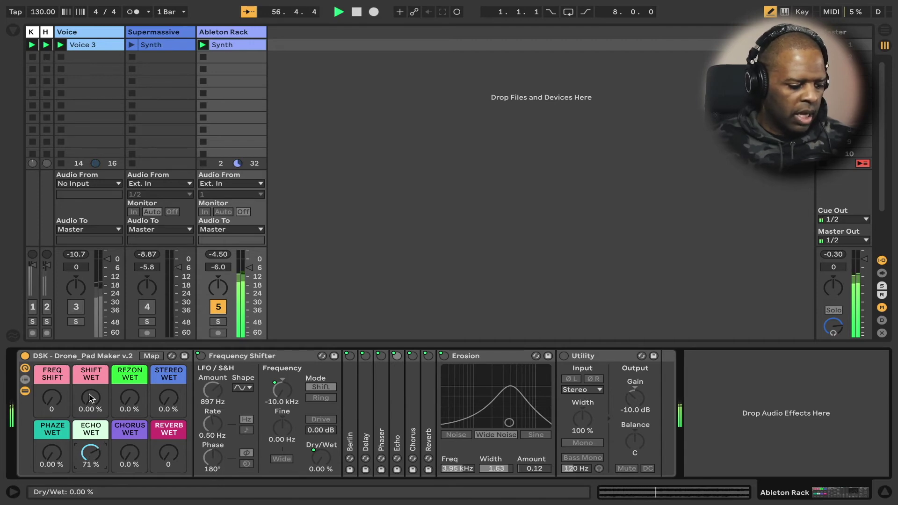
pyautogui.moveTo(91, 397); pyautogui.dragTo(91, 357)
pyautogui.moveTo(54, 401); pyautogui.dragTo(54, 368)
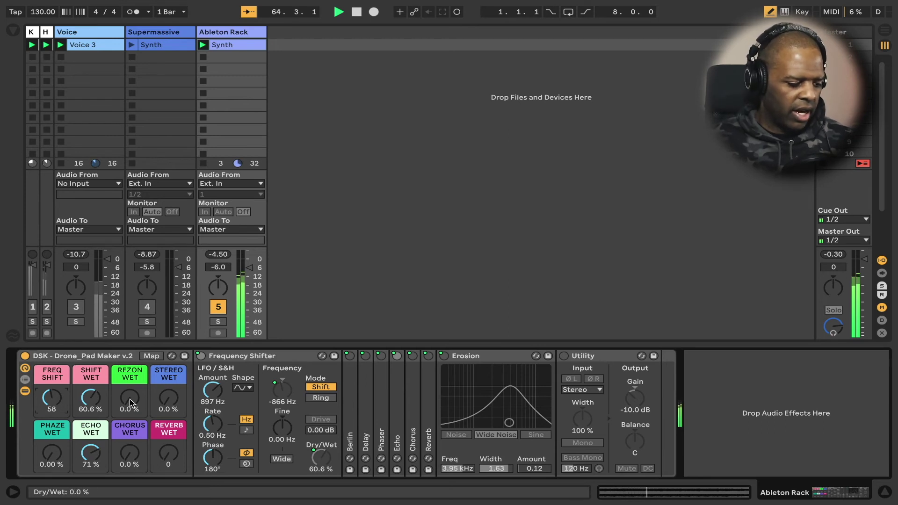
# Set the rack's Rezon Wet to 58 %, Stereo Wet to 67 %, Phaze Wet to 34.6 %, Chorus Wet to 18 % and Reverb Wet to 82
pyautogui.moveTo(130, 398); pyautogui.dragTo(130, 372)
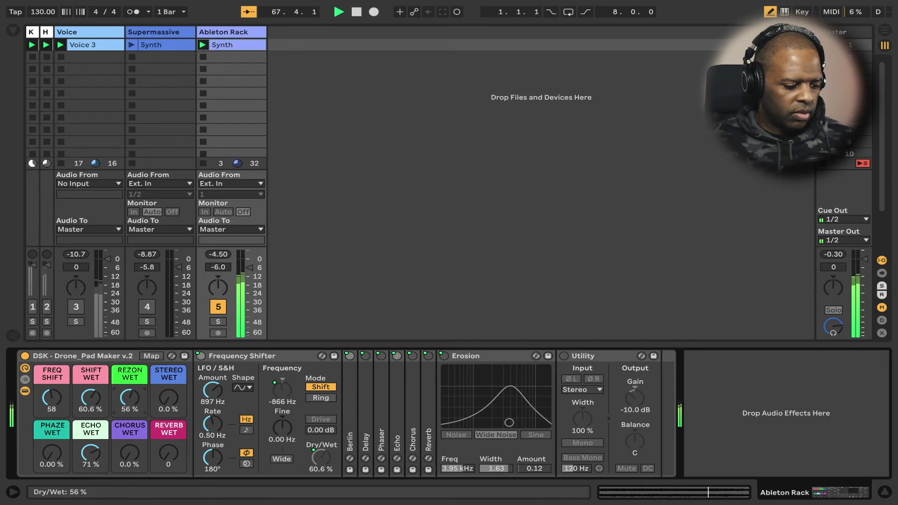
pyautogui.moveTo(168, 398); pyautogui.dragTo(169, 364)
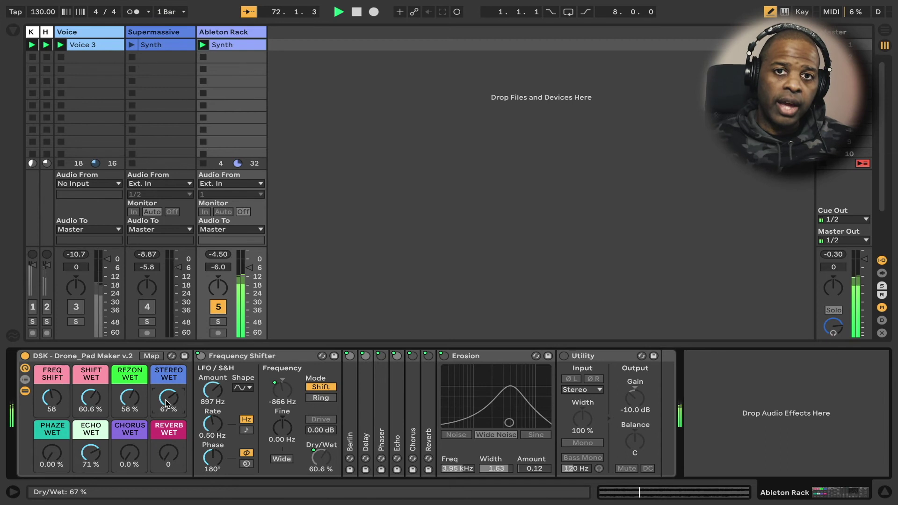
pyautogui.moveTo(52, 453)
pyautogui.mouseDown()
pyautogui.moveTo(52, 428)
pyautogui.moveTo(52, 439)
pyautogui.mouseUp()
pyautogui.moveTo(123, 455)
pyautogui.mouseDown()
pyautogui.moveTo(123, 429)
pyautogui.moveTo(123, 450)
pyautogui.mouseUp()
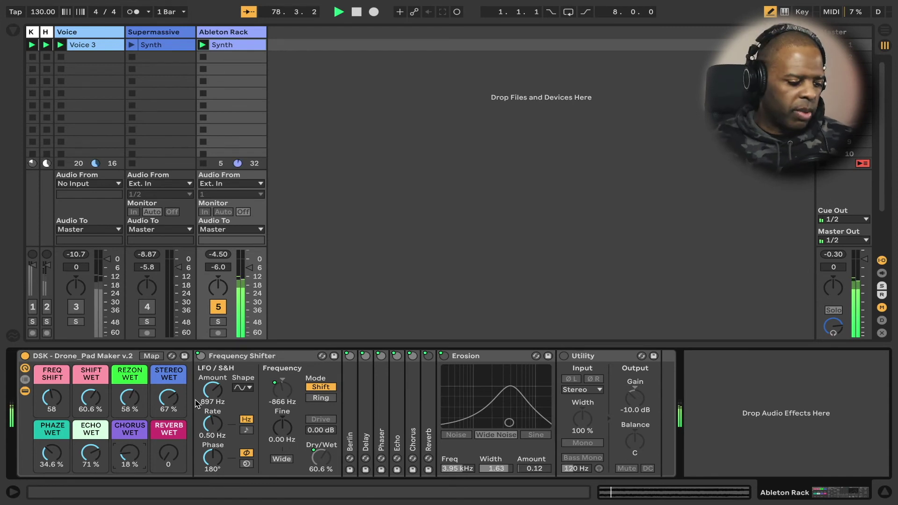
pyautogui.moveTo(169, 453)
pyautogui.mouseDown()
pyautogui.moveTo(168, 423)
pyautogui.moveTo(169, 459)
pyautogui.mouseUp()
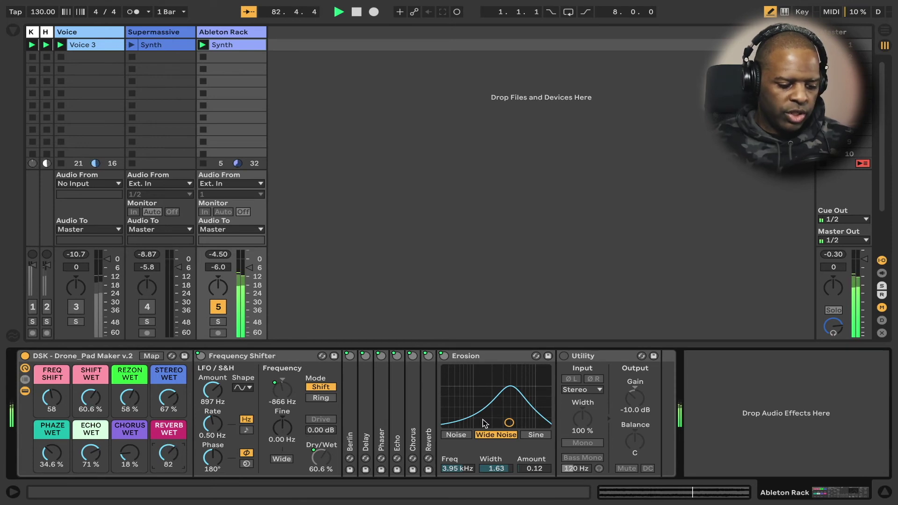
# Switch the Erosion device to Noise mode with its frequency at 3.01 kHz and amount at 0.00
pyautogui.moveTo(509, 422)
pyautogui.mouseDown()
pyautogui.moveTo(509, 392)
pyautogui.moveTo(503, 424)
pyautogui.mouseUp()
pyautogui.click(455, 434)
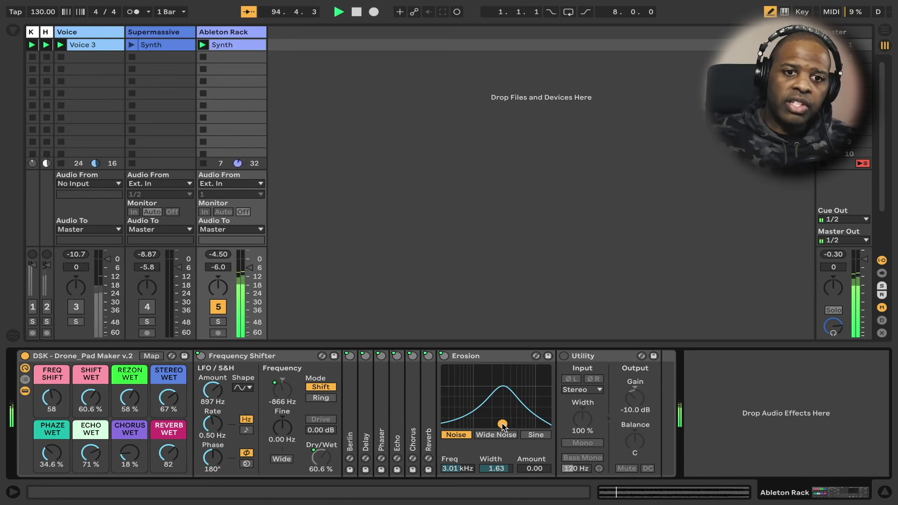
pyautogui.moveTo(503, 426); pyautogui.dragTo(503, 424)
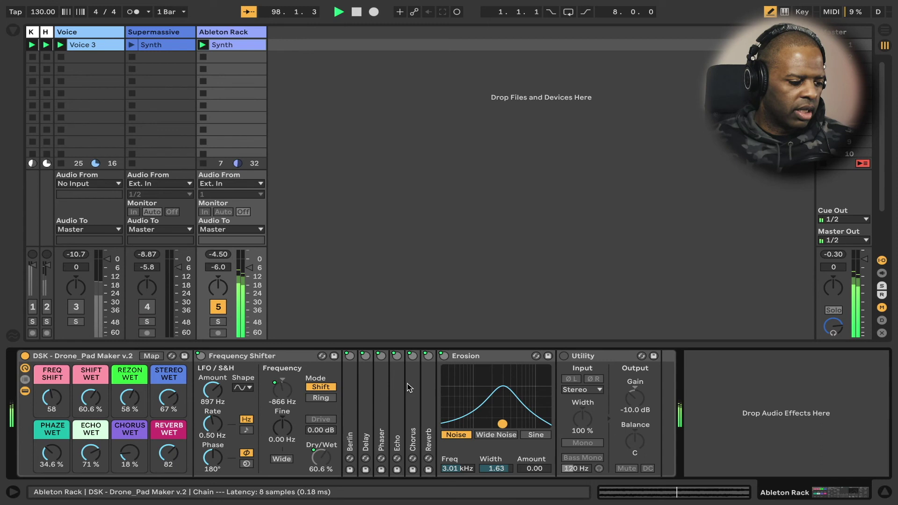
# Unmute the K and H tracks and raise the Ableton Rack track's volume to -5.4 dB
pyautogui.click(46, 308)
pyautogui.click(47, 308)
pyautogui.click(32, 308)
pyautogui.moveTo(223, 270); pyautogui.dragTo(224, 266)
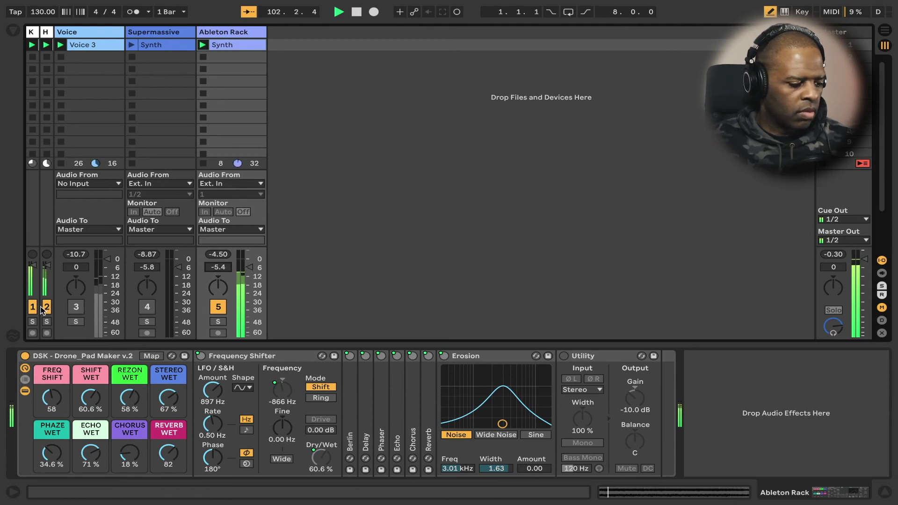
# Compare the beat with the Ableton Rack track muted and unmuted, and mute the H and K tracks
pyautogui.click(217, 308)
pyautogui.click(218, 307)
pyautogui.click(47, 306)
pyautogui.click(32, 306)
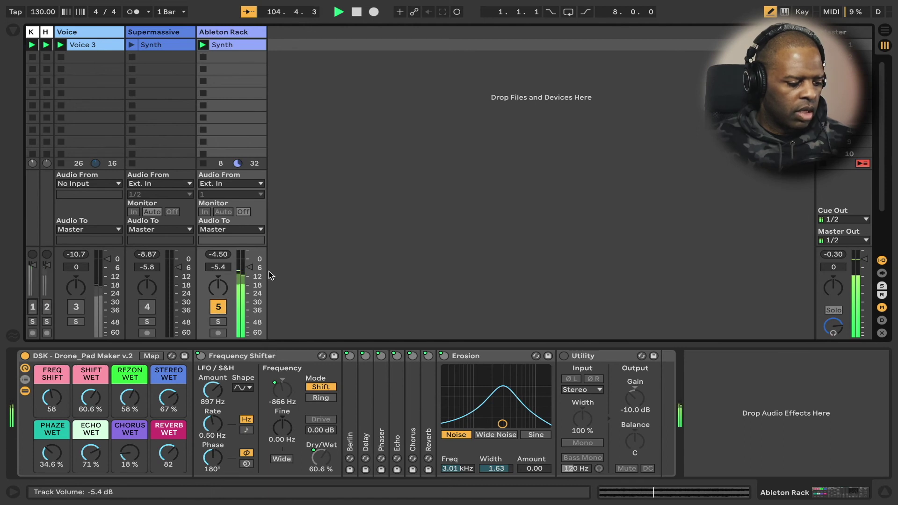
# Compare the Synth clip with the DSK - Drone_Pad Maker v.2 rack bypassed and active, and mute the Ableton Rack track
pyautogui.click(25, 356)
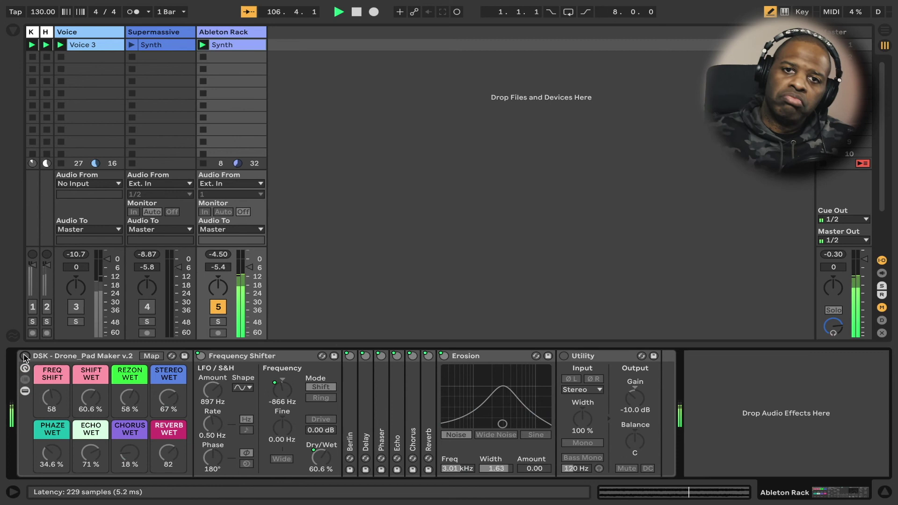
pyautogui.click(25, 357)
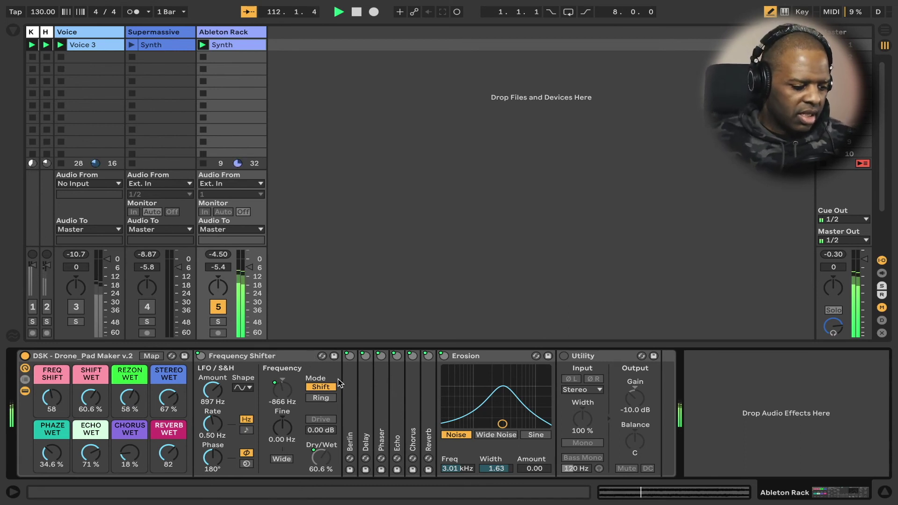
pyautogui.click(218, 307)
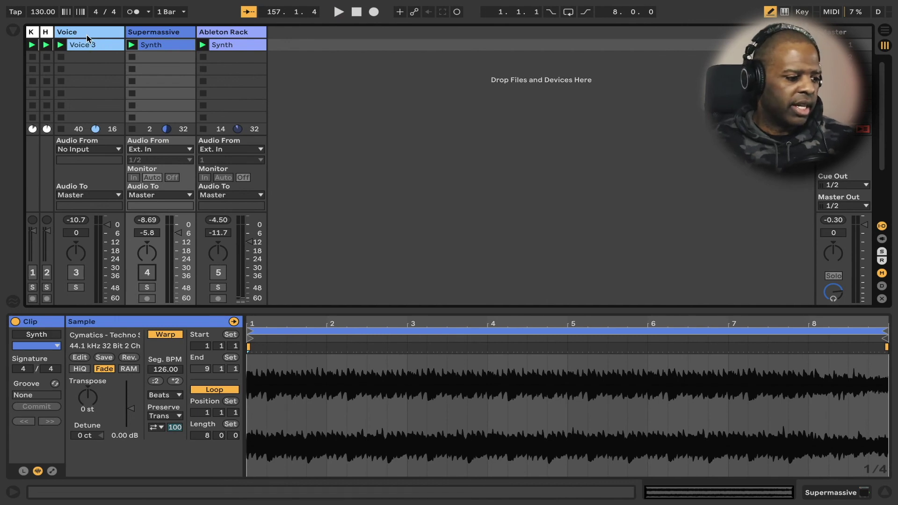
# Review the device chains of the Supermassive, Ableton Rack and Voice tracks in turn
pyautogui.click(109, 35)
pyautogui.click(170, 34)
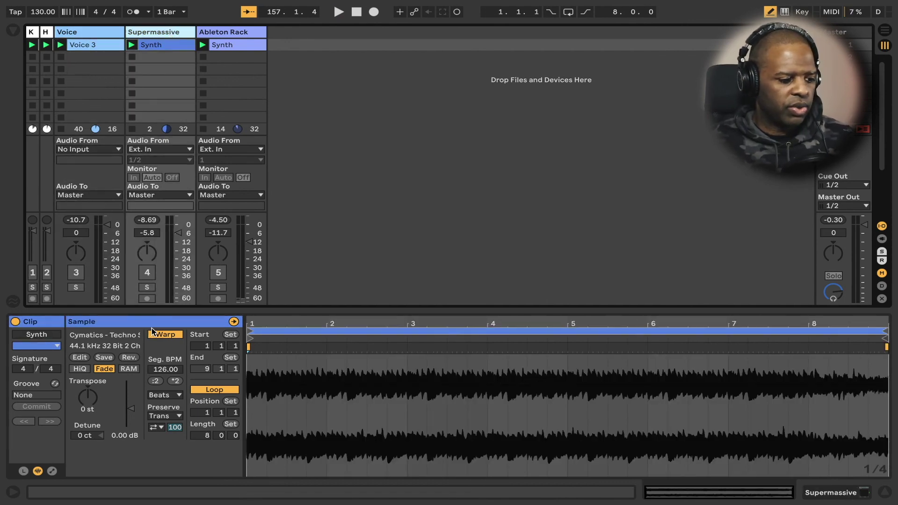
pyautogui.click(166, 36)
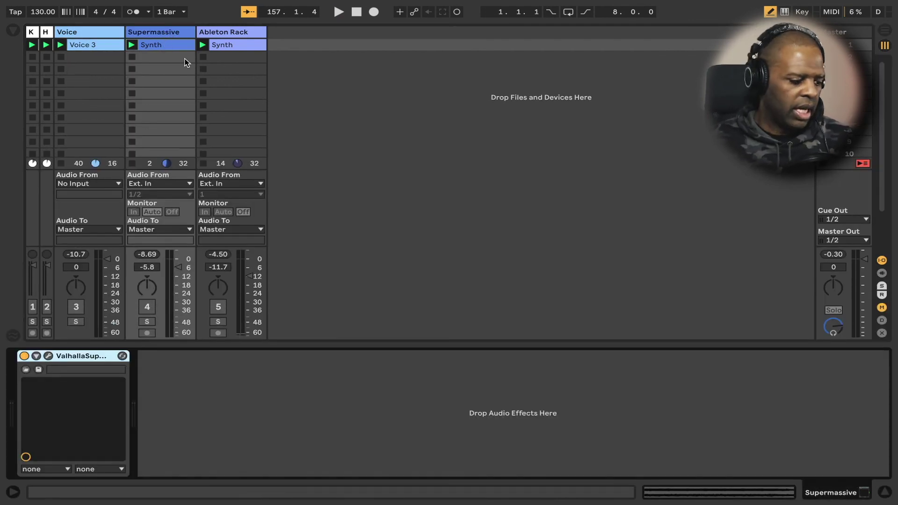
pyautogui.click(227, 37)
pyautogui.click(91, 398)
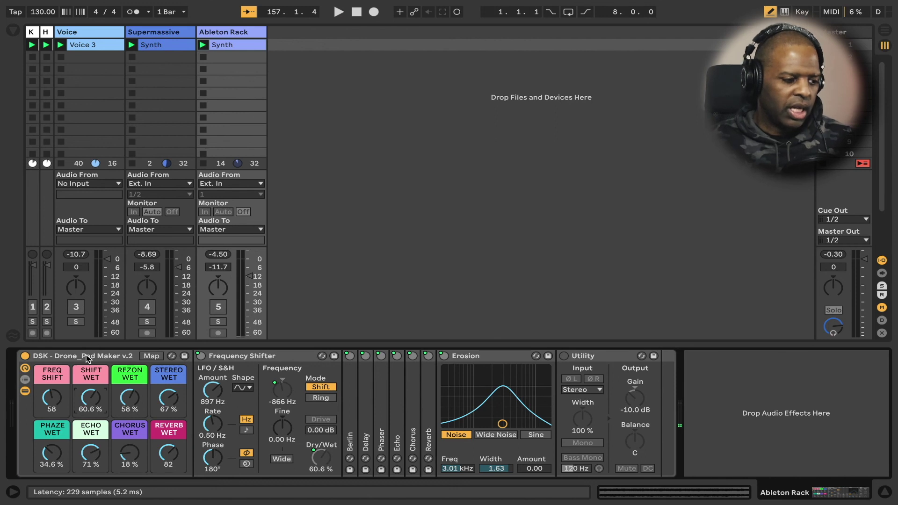
pyautogui.click(82, 32)
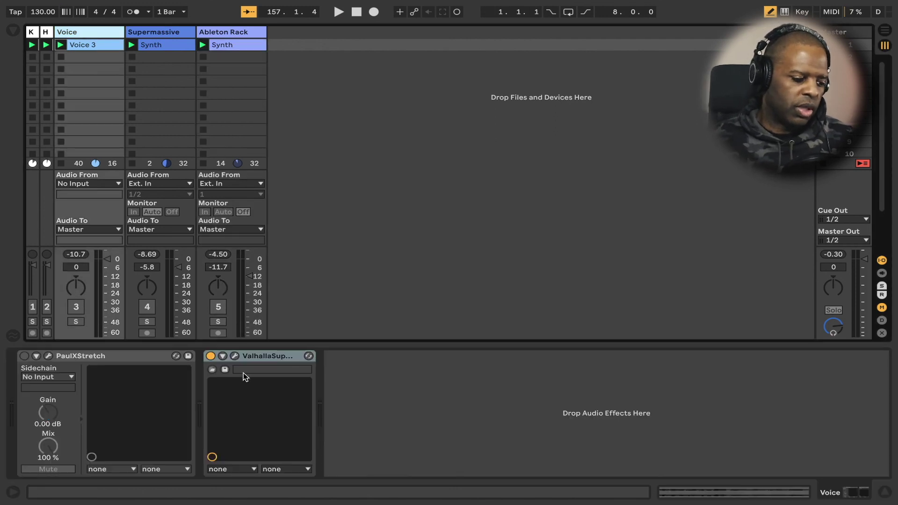